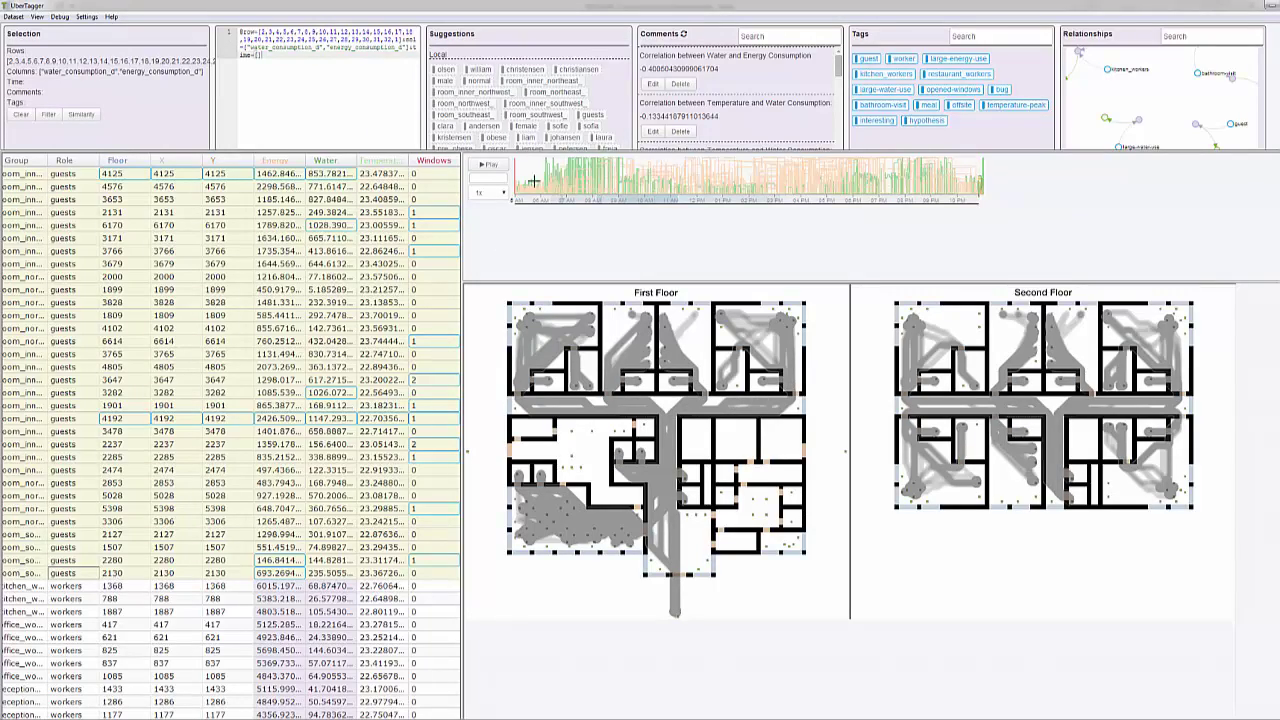
Restrict the time range to about 05:59 to 10:20 and select the energy and water values of all workers
{"action": "left_click_drag", "start_coordinate": [540, 176], "coordinate": [653, 180]}
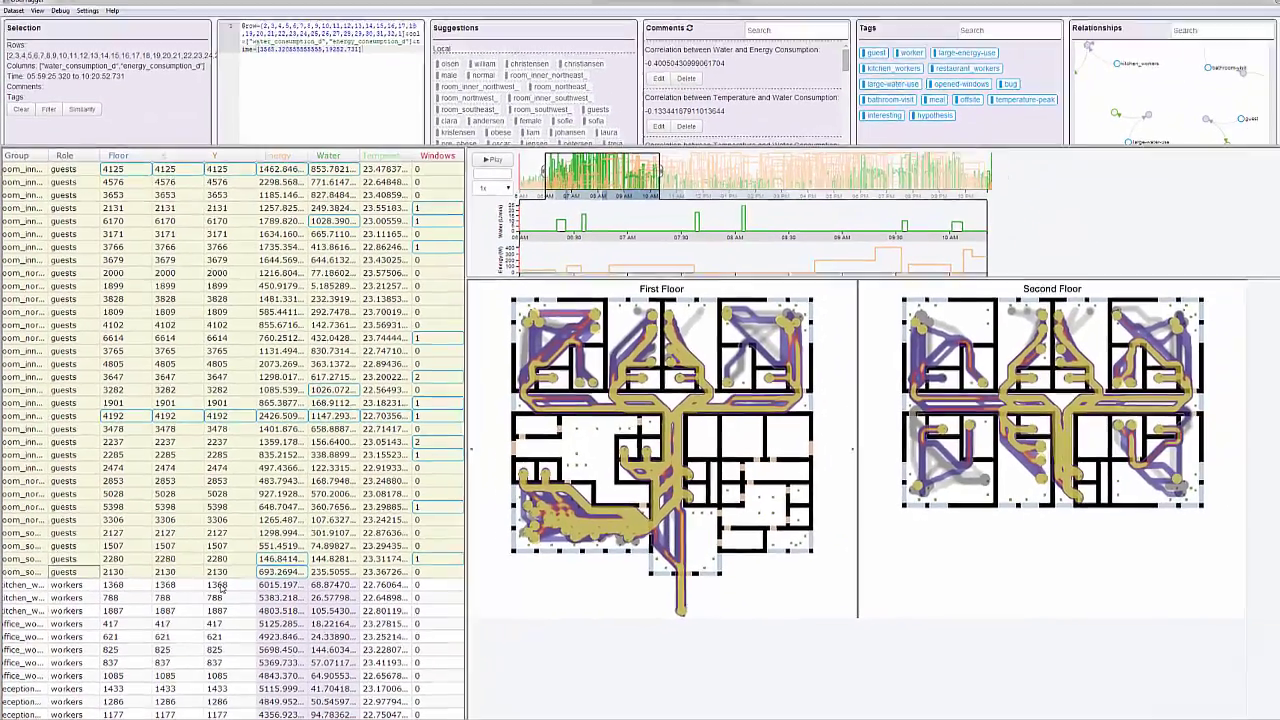
{"action": "left_click", "coordinate": [243, 576]}
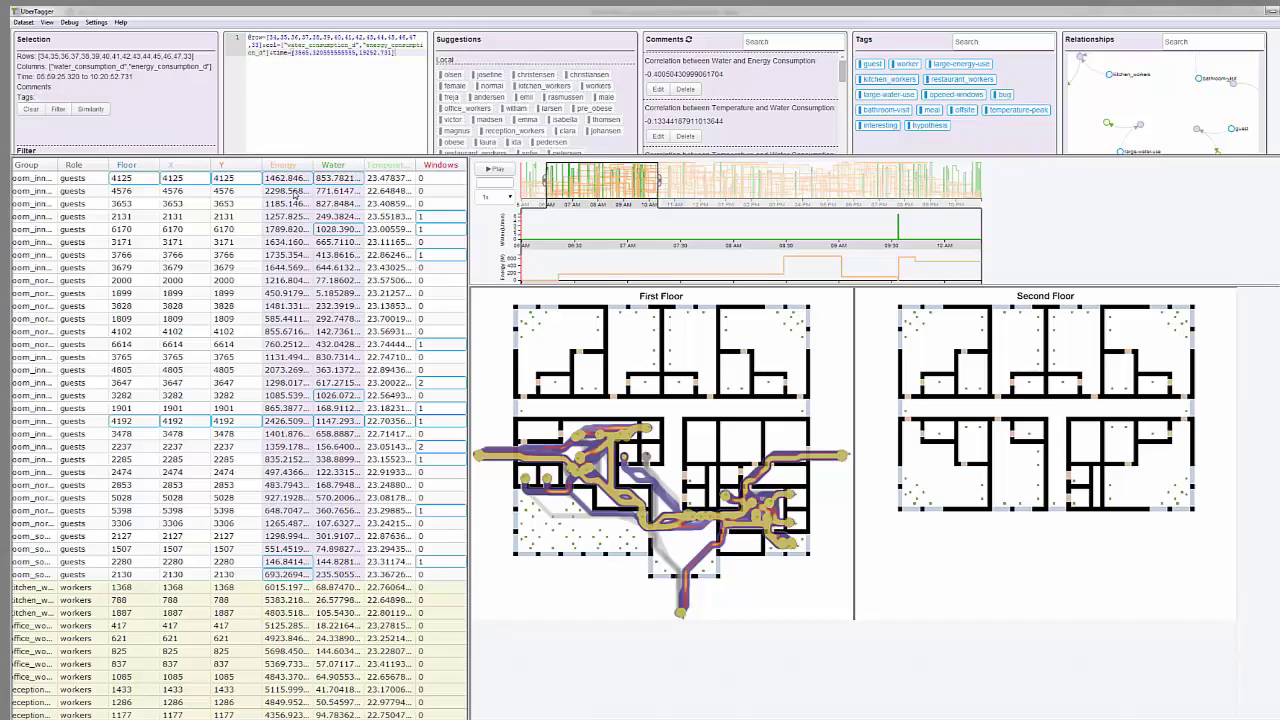
Inspect individual people's consumption while sorting the table by energy and by water, each in descending order
{"action": "left_click", "coordinate": [296, 190]}
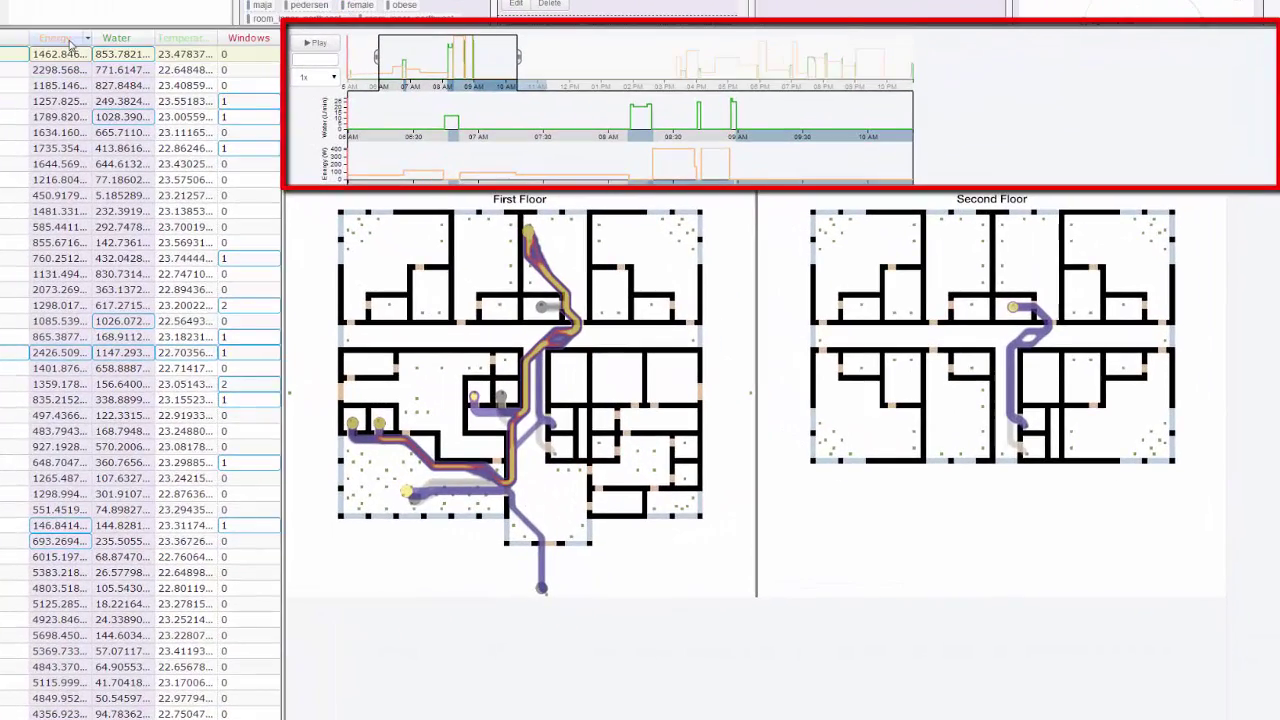
{"action": "left_click", "coordinate": [62, 38]}
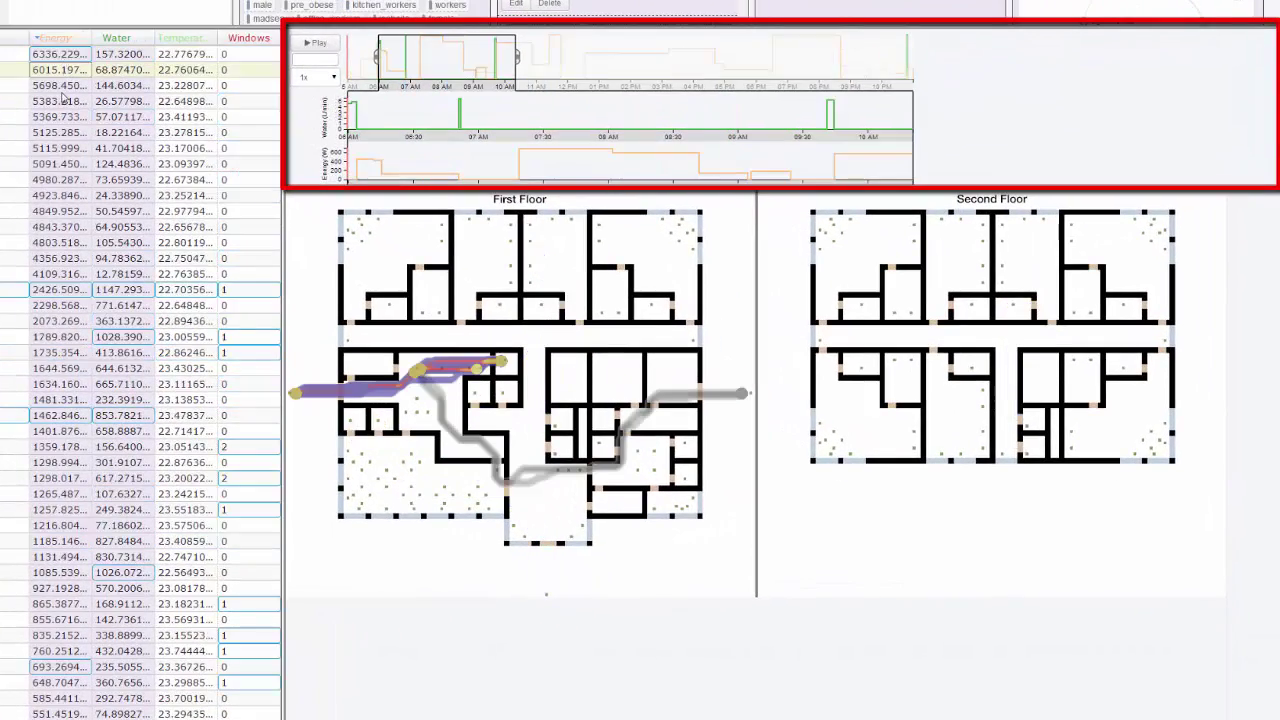
{"action": "left_click", "coordinate": [63, 90]}
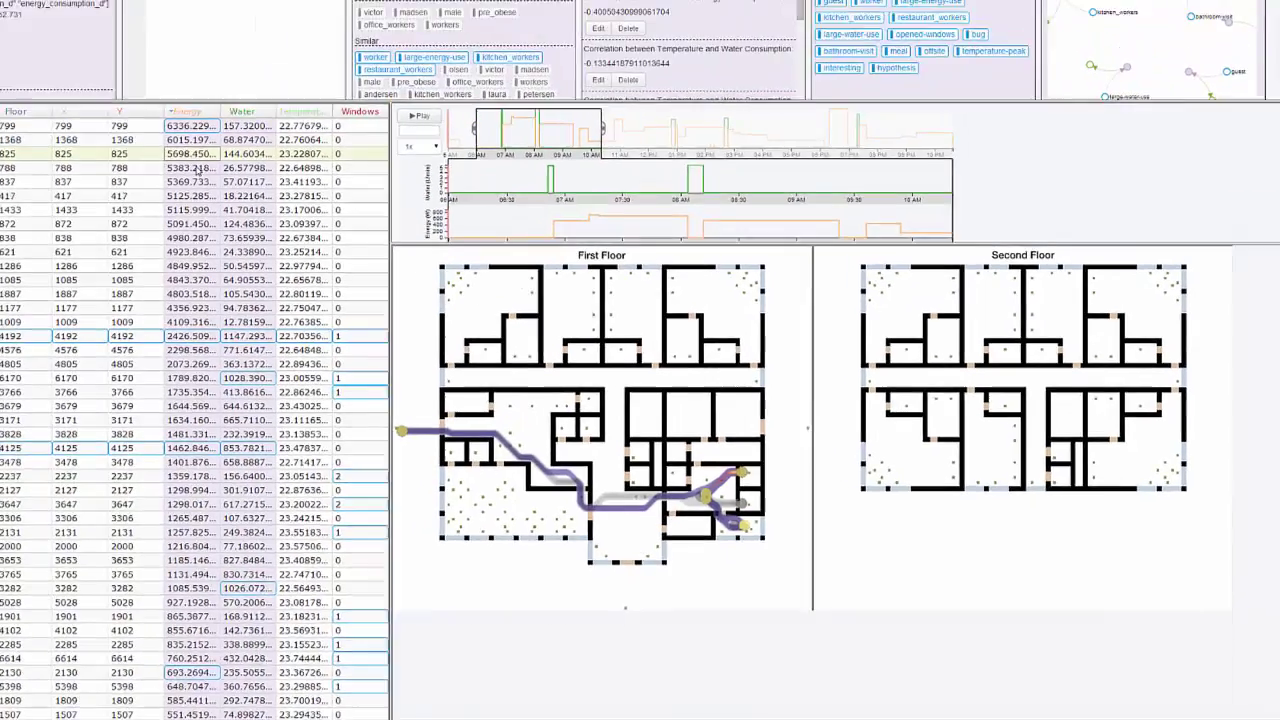
{"action": "left_click", "coordinate": [63, 101]}
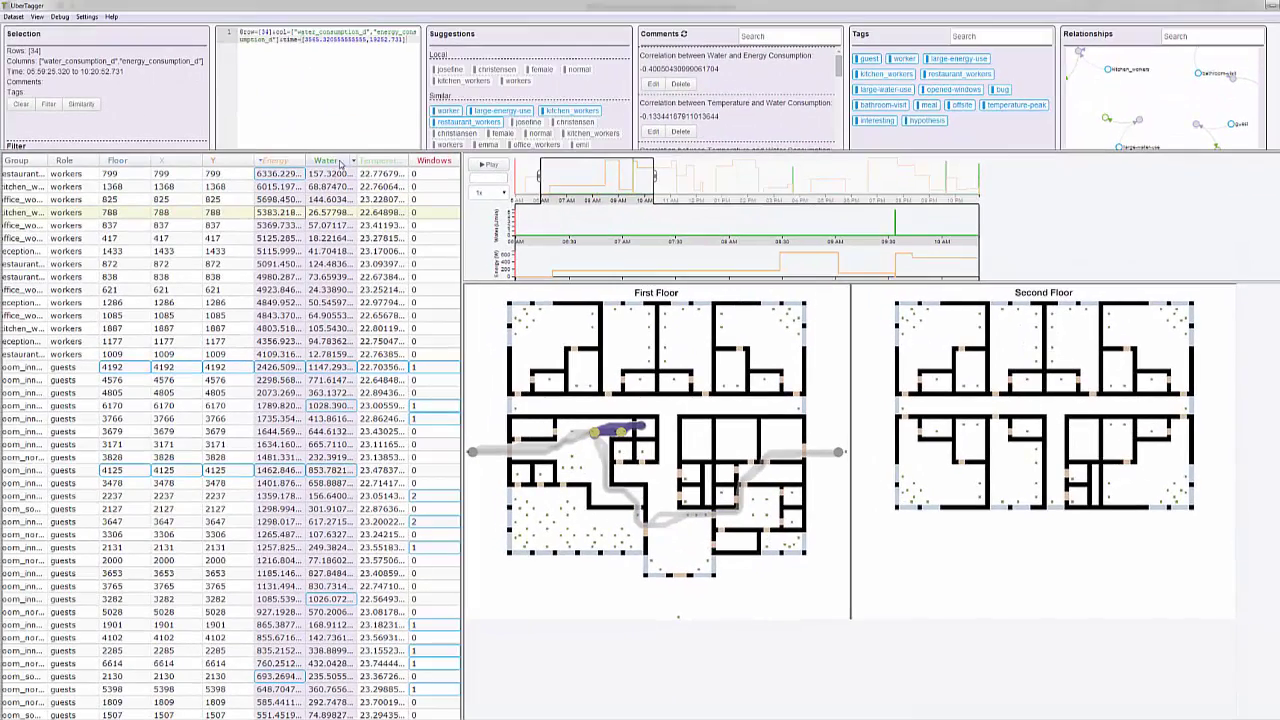
{"action": "left_click", "coordinate": [340, 163]}
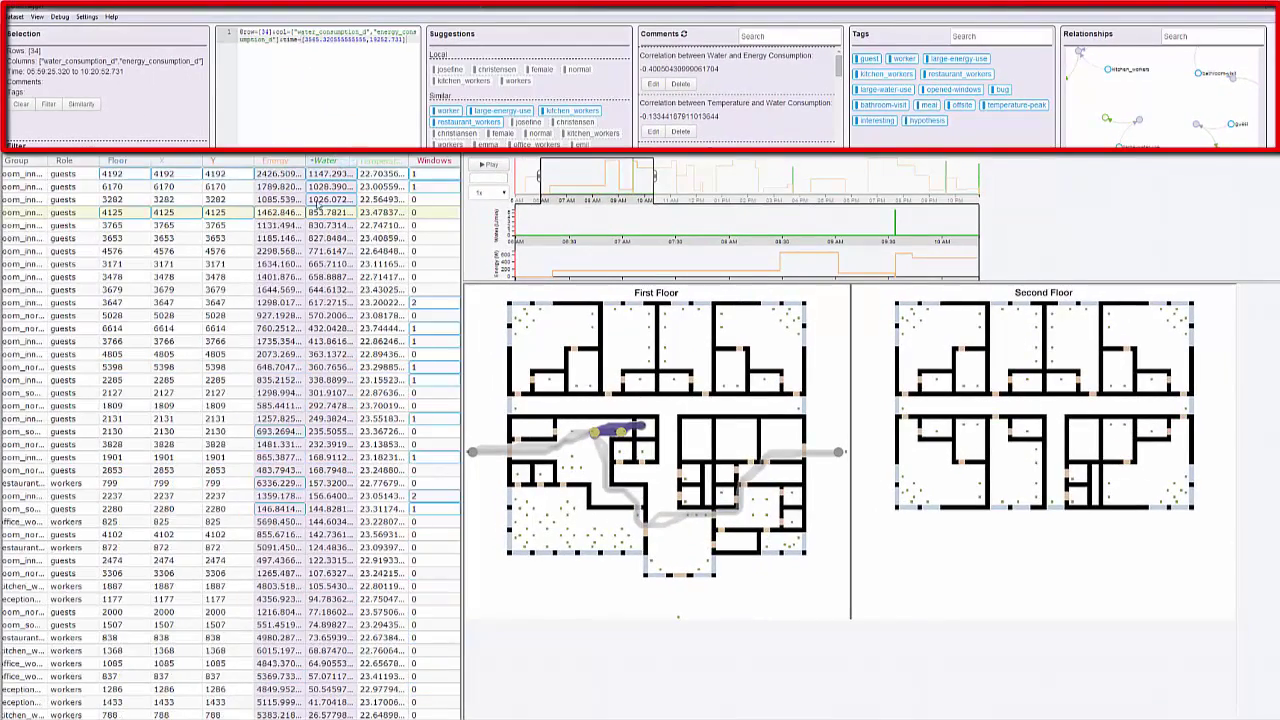
{"action": "left_click", "coordinate": [331, 176]}
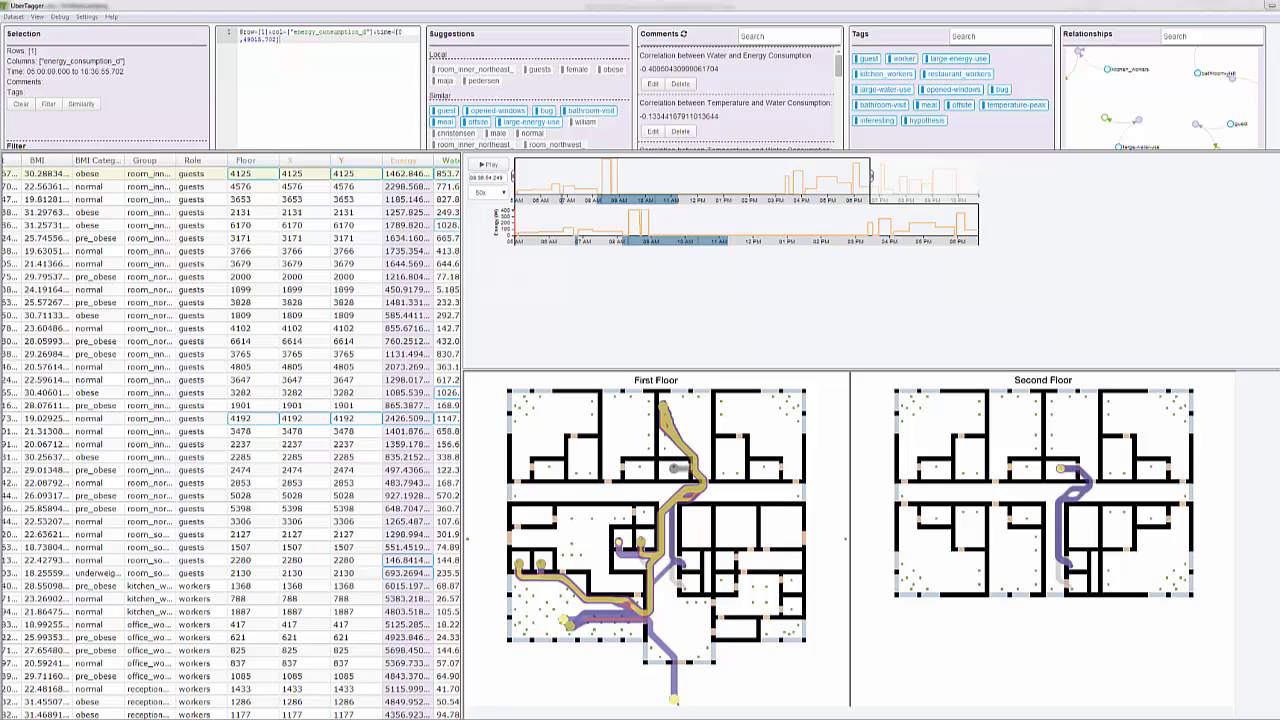
Step through the guests' energy consumption charts and floor paths one at a time, from ID 3 to ID 12
{"action": "scroll", "coordinate": [230, 437], "scroll_direction": "right", "scroll_amount": 3}
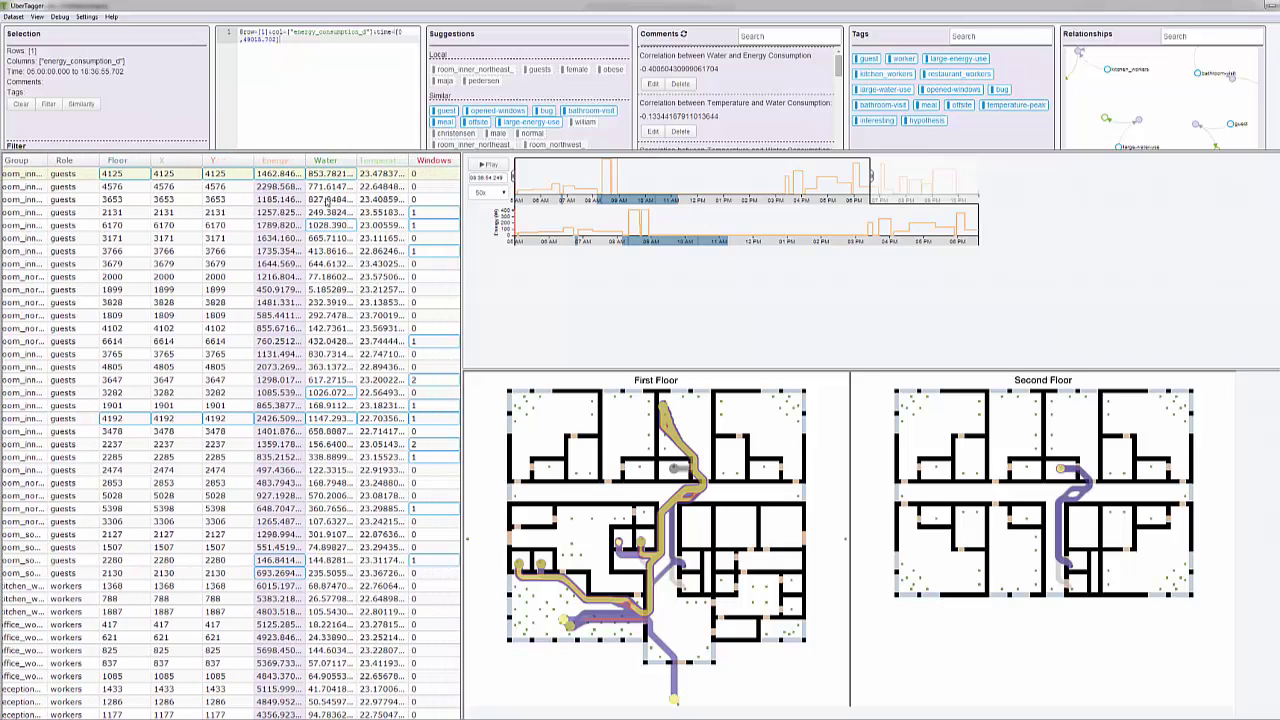
{"action": "left_click", "coordinate": [330, 199]}
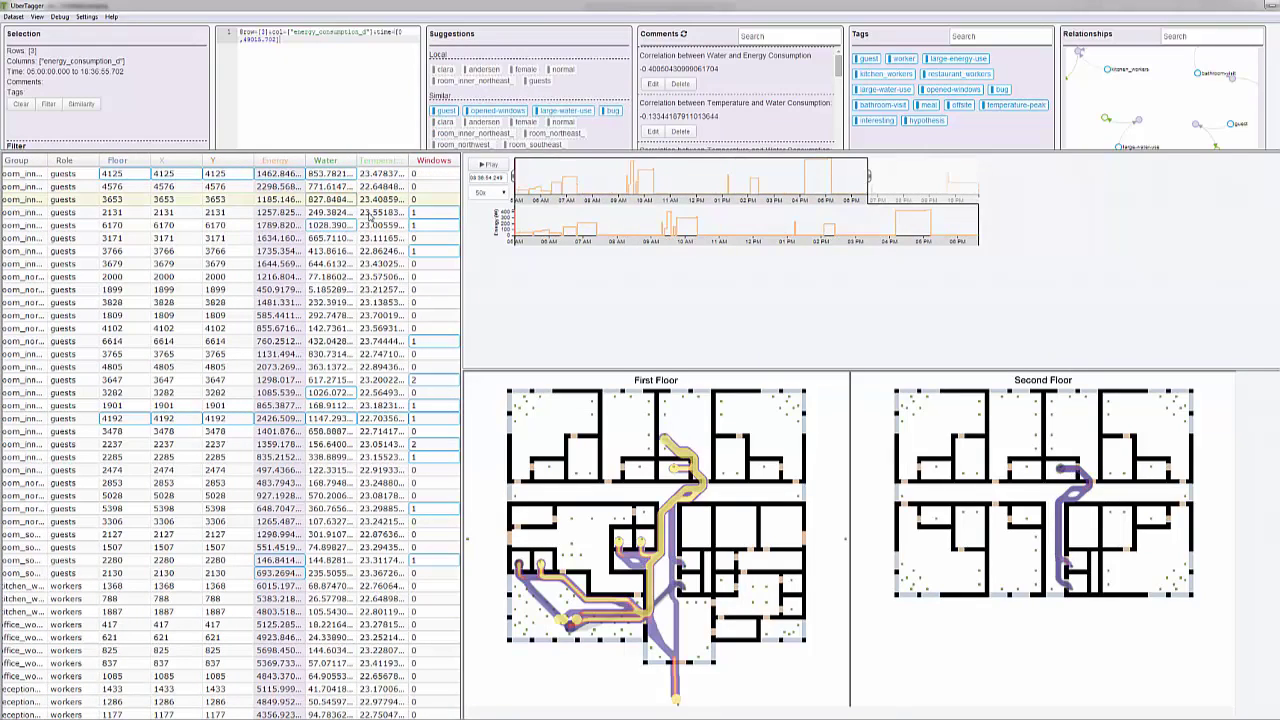
{"action": "key", "text": "Down"}
{"action": "key", "text": "Down"}
{"action": "key", "text": "Down"}
{"action": "key", "text": "Down"}
{"action": "key", "text": "Down"}
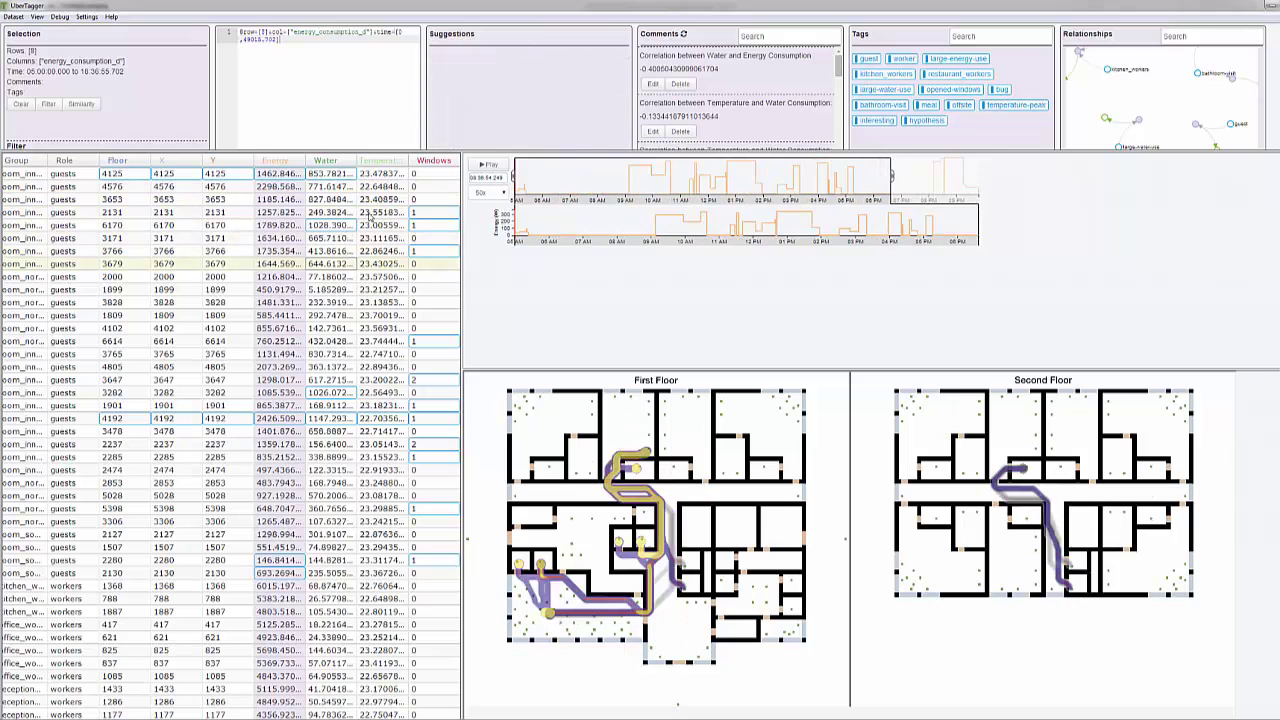
{"action": "key", "text": "Down"}
{"action": "key", "text": "Down"}
{"action": "key", "text": "Down"}
{"action": "key", "text": "Down"}
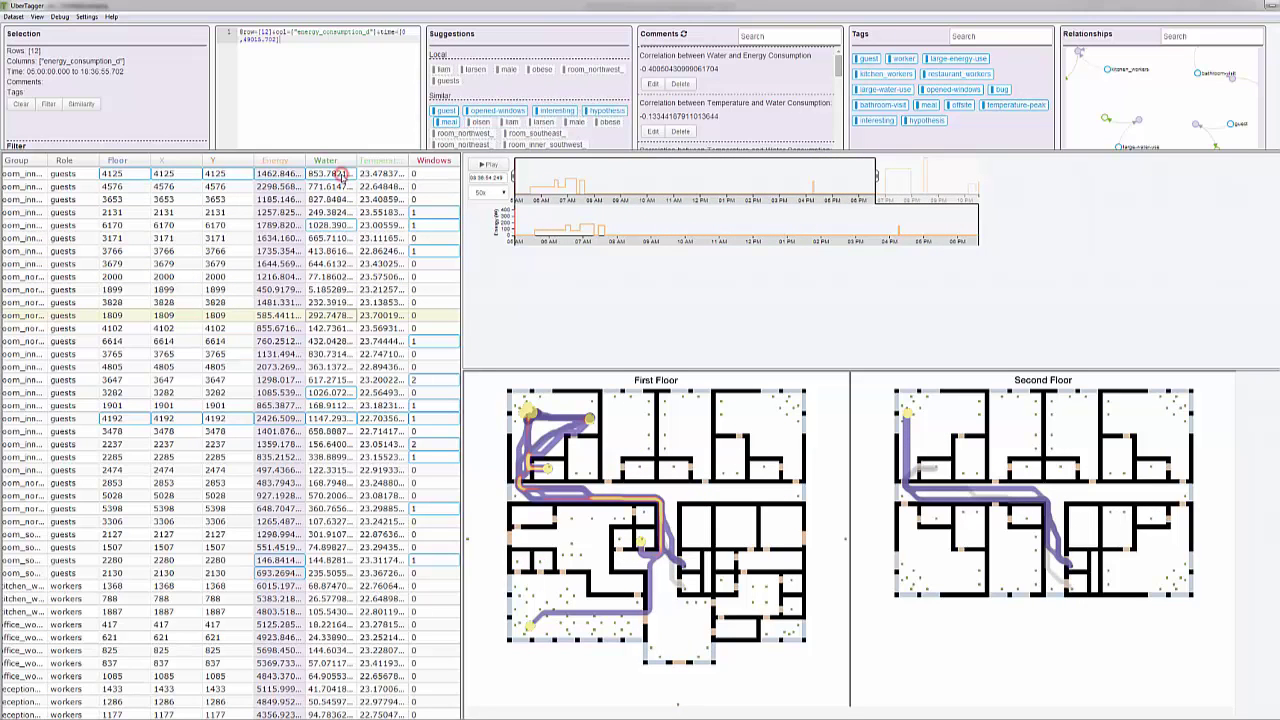
Compare the water consumption of guests with IDs 1 to 12, and show only the chart for ID 3
{"action": "left_click", "coordinate": [343, 176], "text": "shift"}
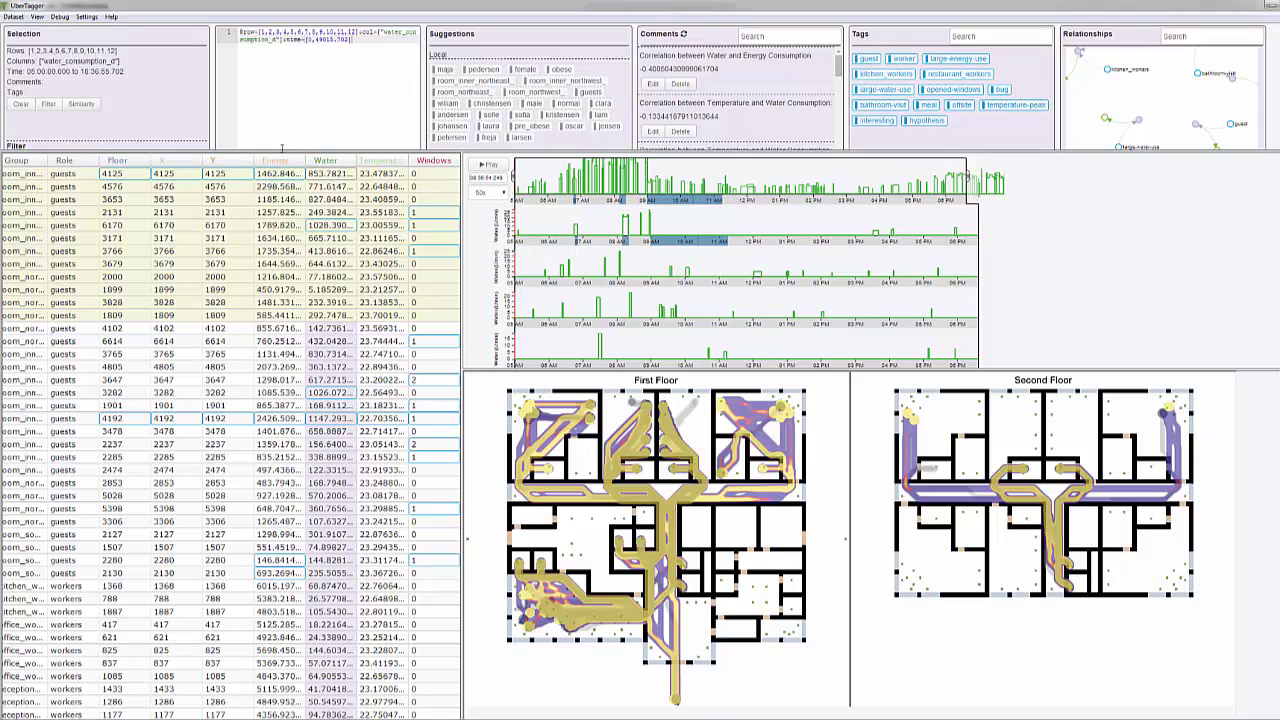
{"action": "left_click", "coordinate": [288, 200]}
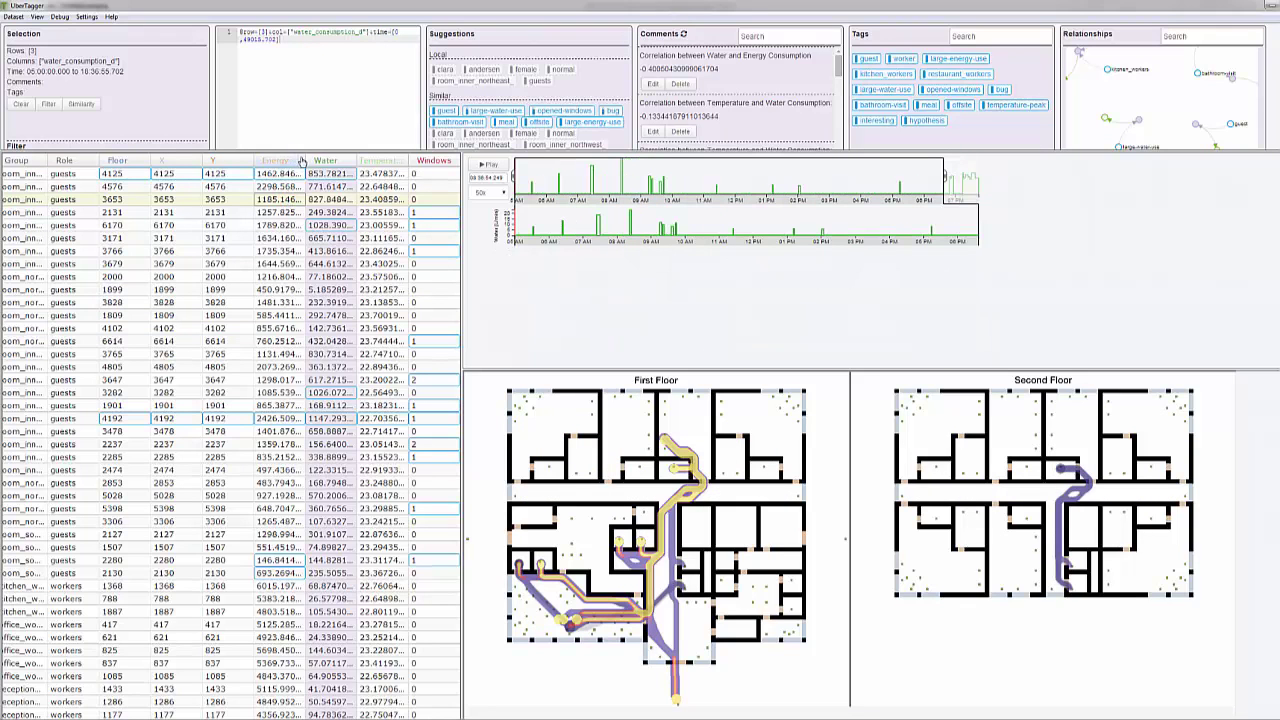
Group the table by role, expand the guests group and select individual guests in it
{"action": "left_click", "coordinate": [96, 161]}
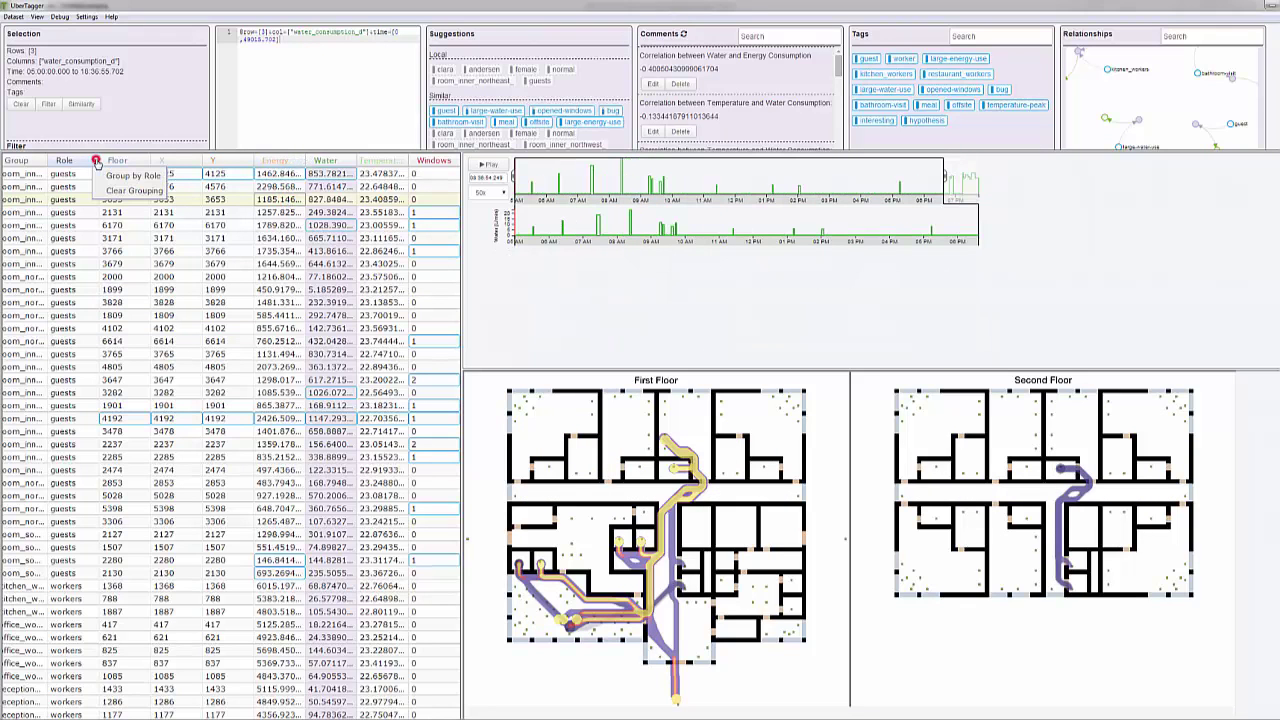
{"action": "left_click", "coordinate": [118, 175]}
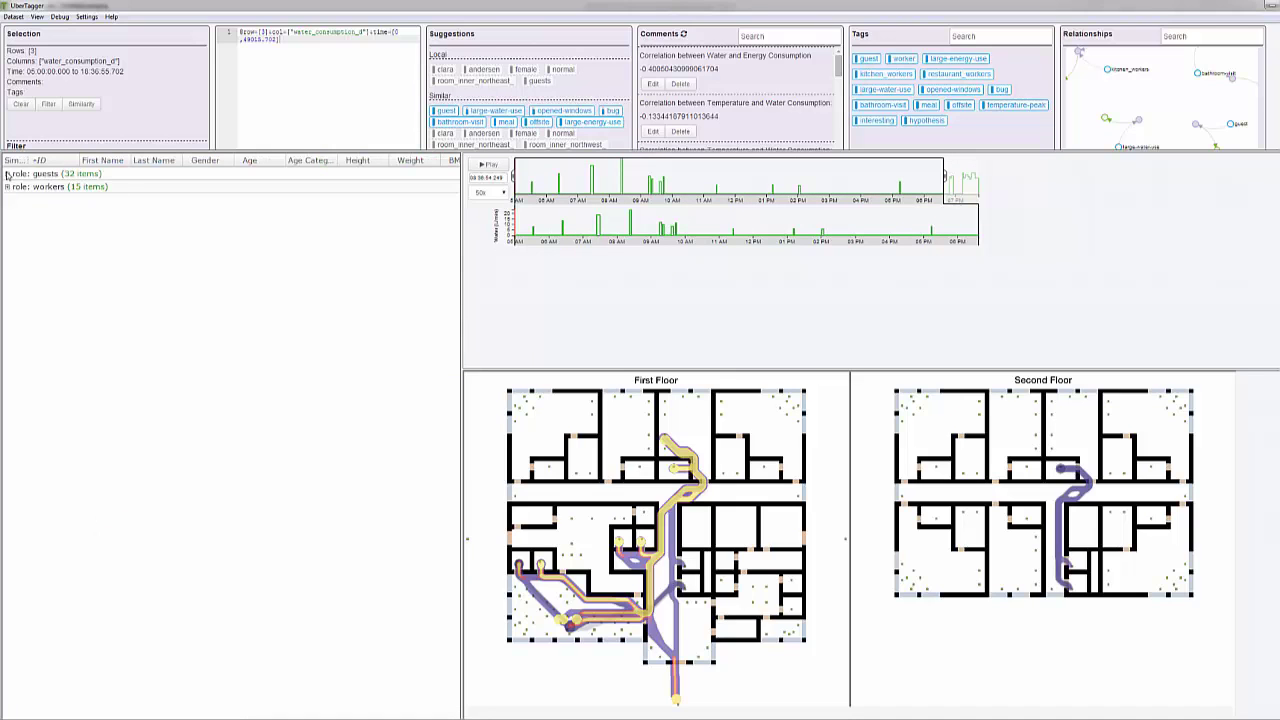
{"action": "left_click", "coordinate": [7, 174]}
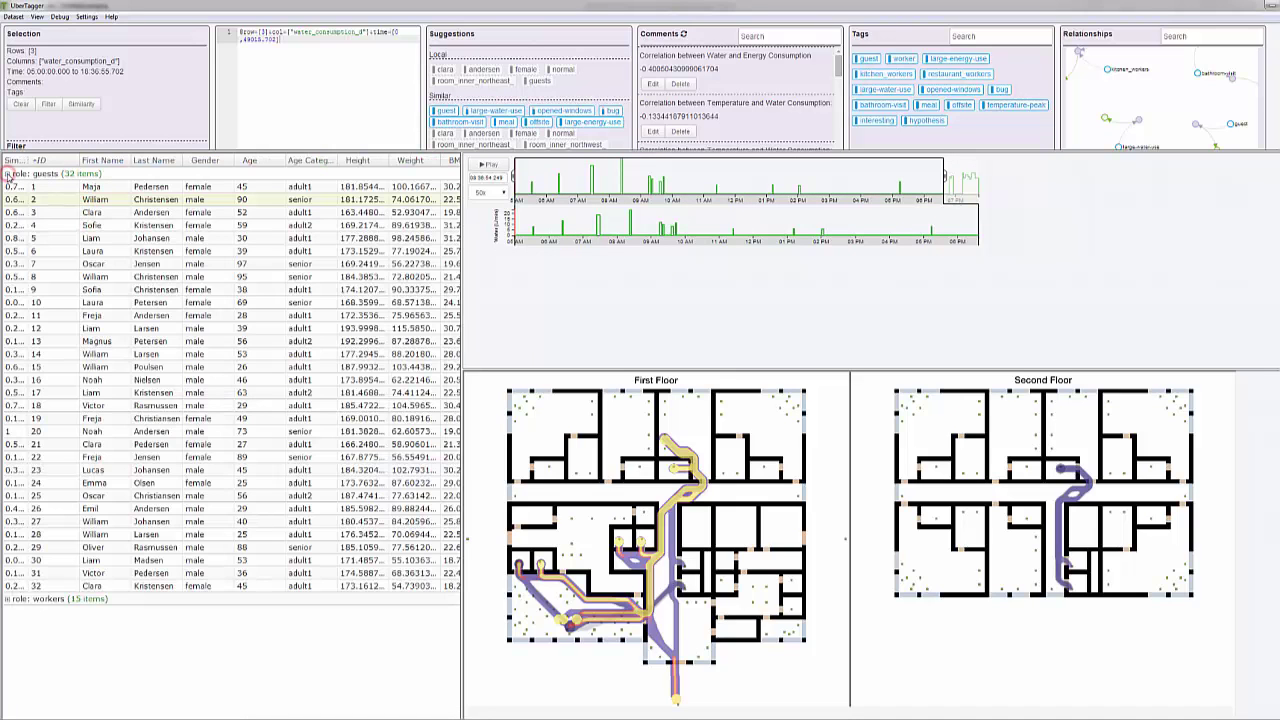
{"action": "left_click", "coordinate": [66, 203]}
{"action": "left_click", "coordinate": [74, 225]}
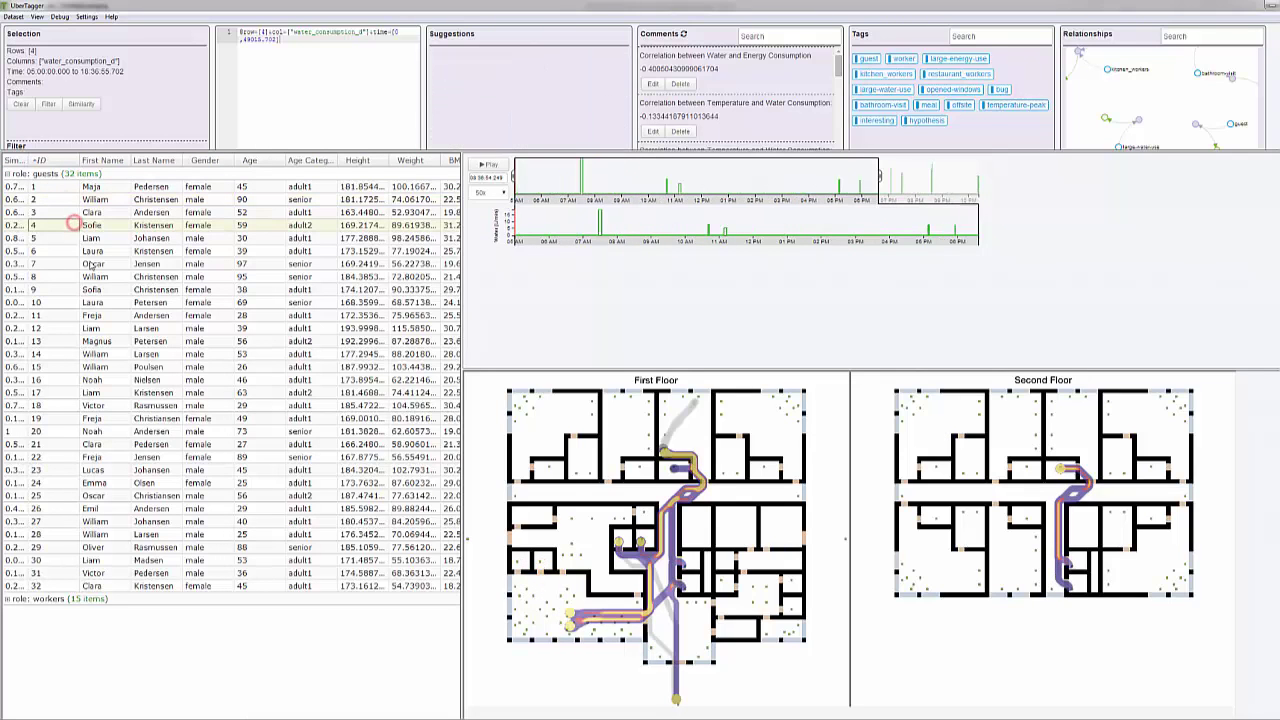
{"action": "left_click", "coordinate": [92, 264]}
Collapse the guests group, subgroup the table by gender, and expand the male and female workers
{"action": "left_click", "coordinate": [7, 175]}
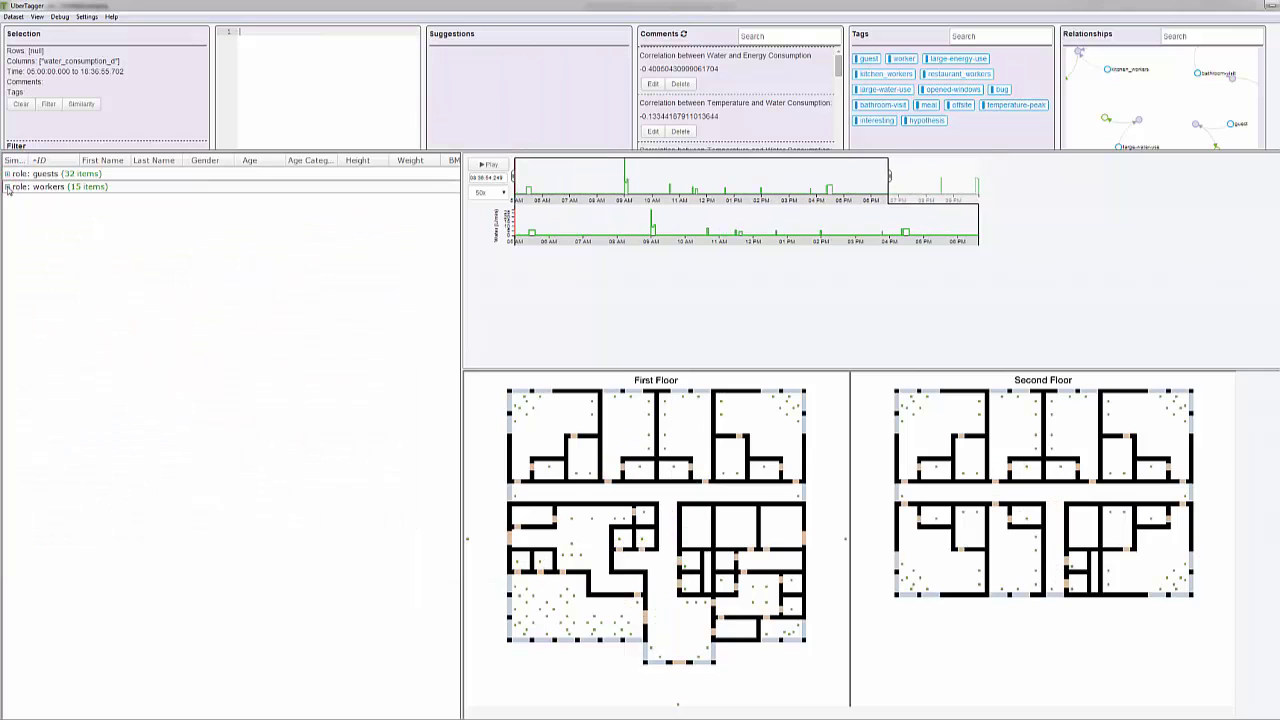
{"action": "left_click", "coordinate": [8, 187]}
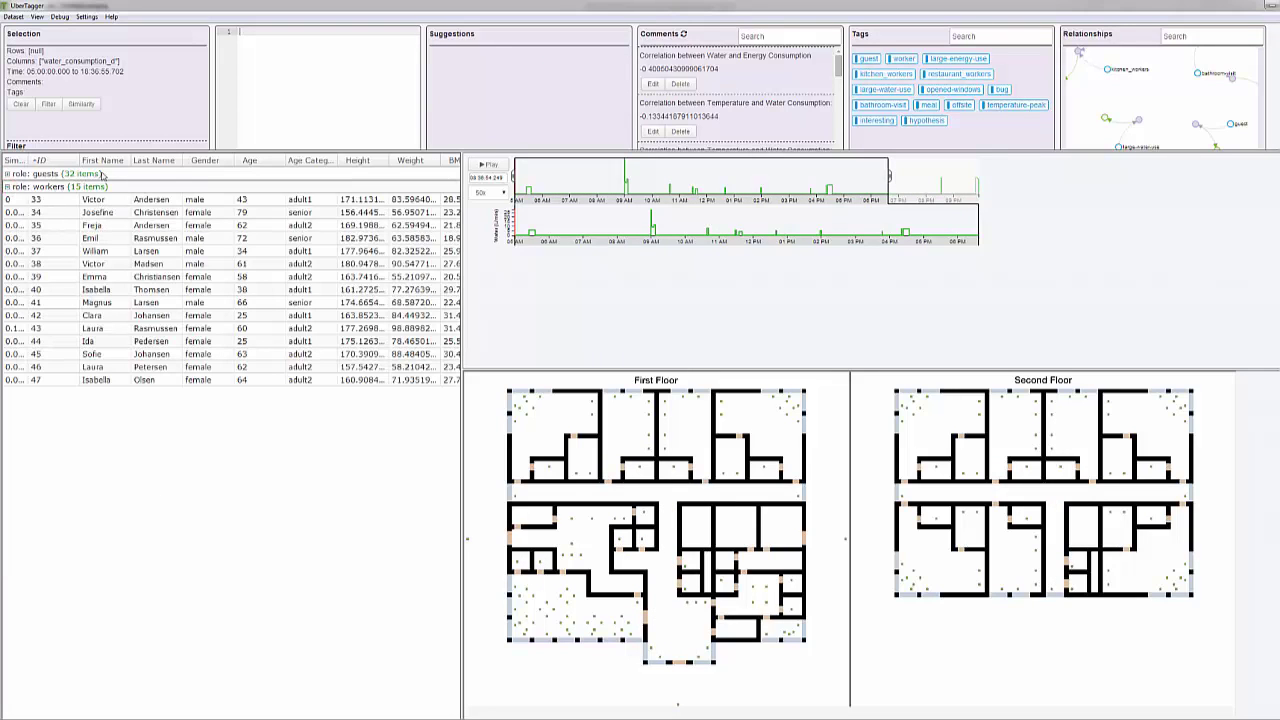
{"action": "left_click_drag", "start_coordinate": [205, 160], "coordinate": [236, 176]}
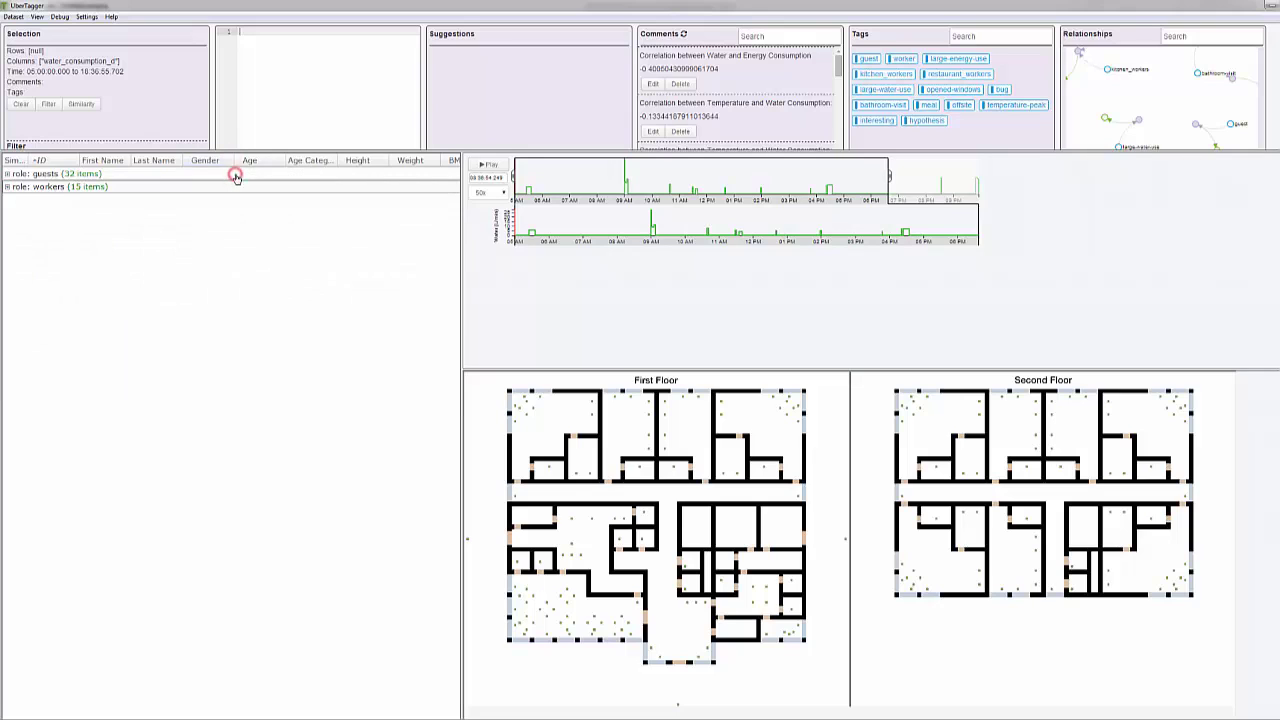
{"action": "left_click", "coordinate": [8, 187]}
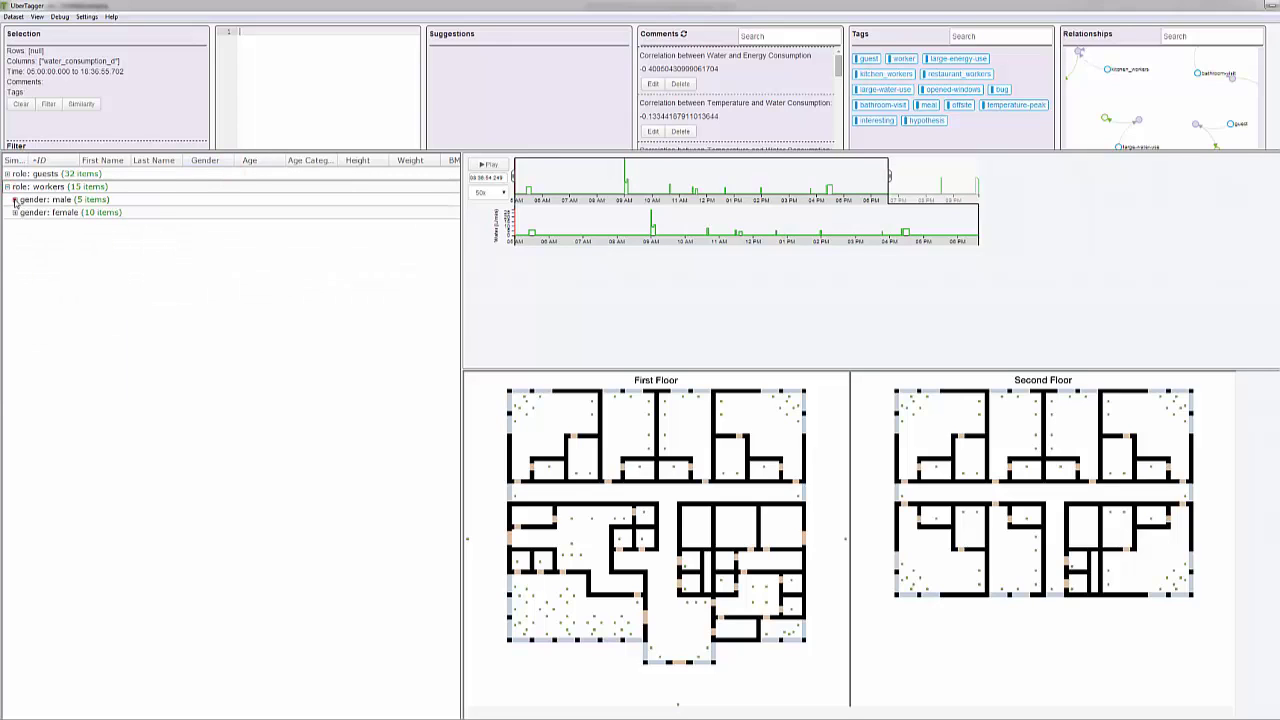
{"action": "left_click", "coordinate": [15, 200]}
{"action": "left_click", "coordinate": [15, 277]}
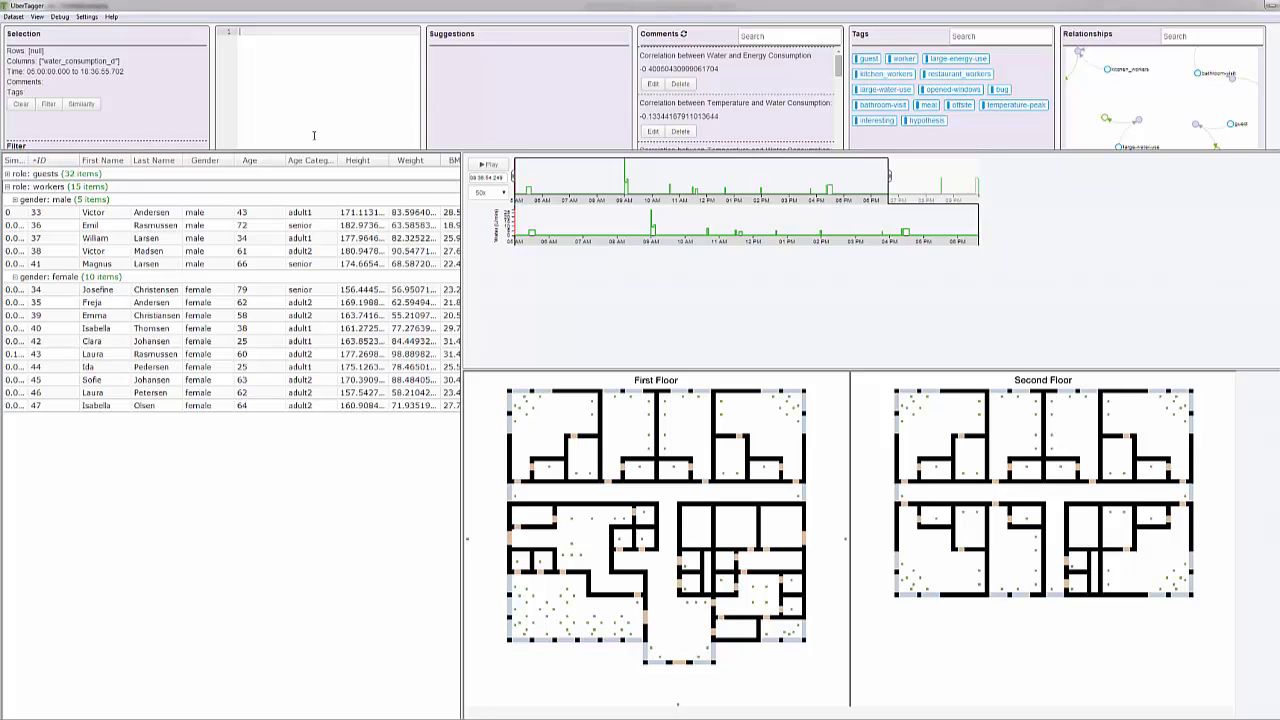
Clear all grouping from the table
{"action": "left_click", "coordinate": [230, 160]}
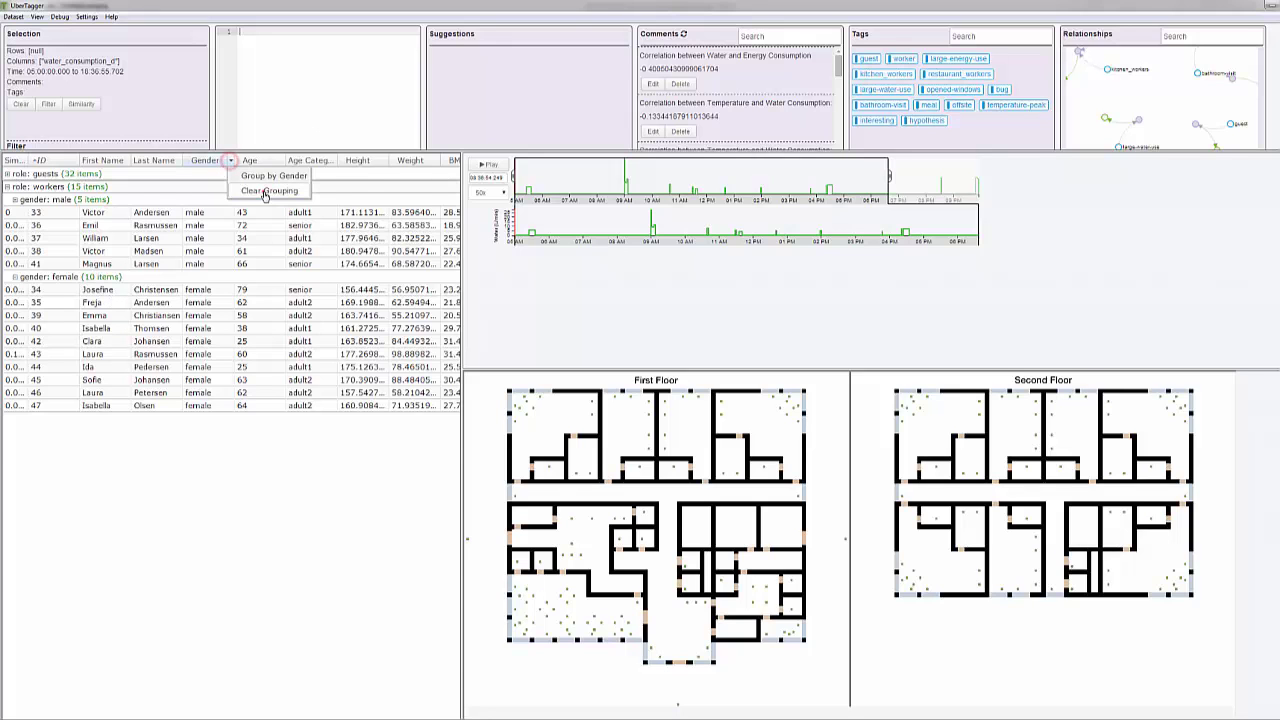
{"action": "left_click", "coordinate": [265, 191]}
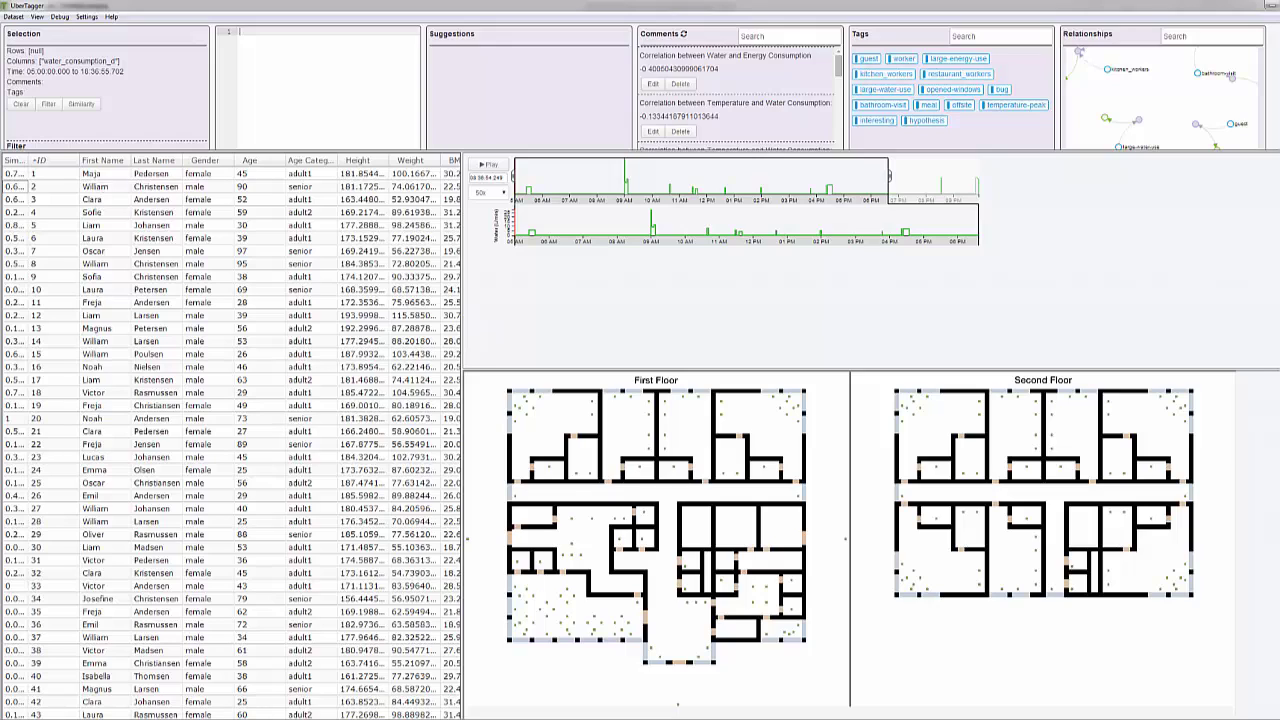
Sort the table by water in descending order and select the water values of the first twelve guests
{"action": "scroll", "coordinate": [374, 380], "scroll_direction": "right", "scroll_amount": 10}
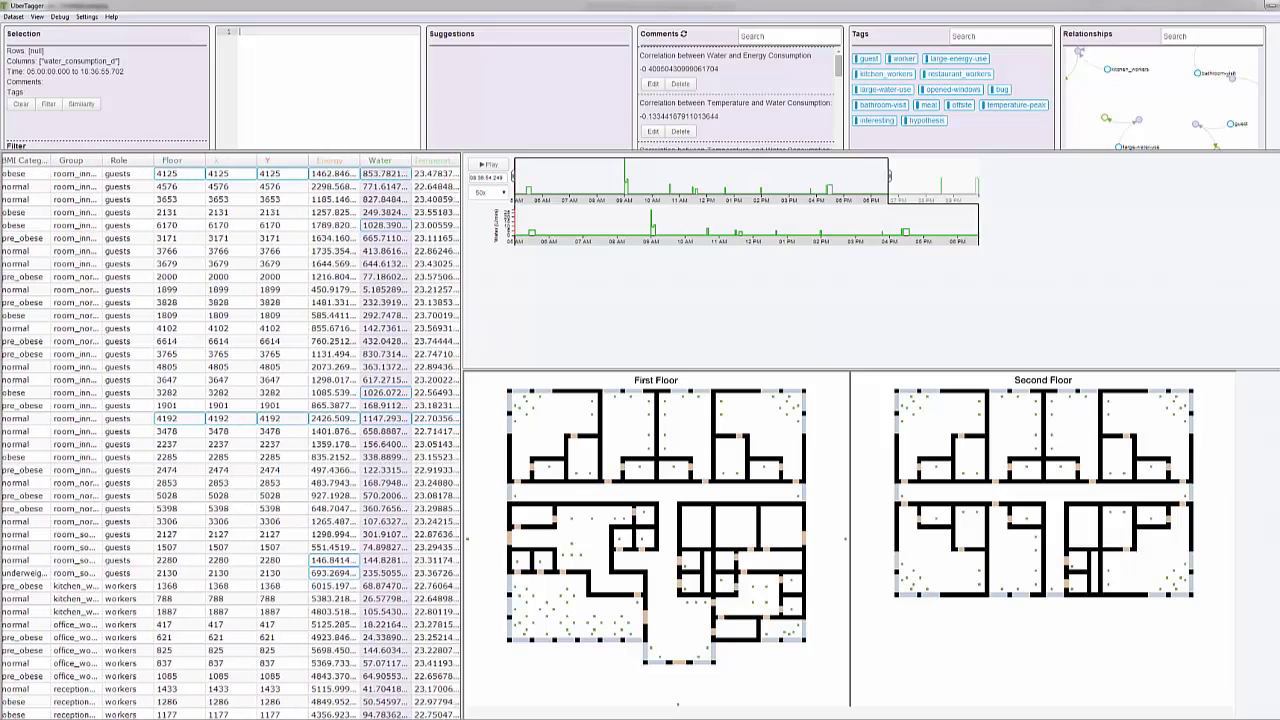
{"action": "left_click", "coordinate": [334, 161]}
{"action": "left_click", "coordinate": [334, 161]}
{"action": "left_click", "coordinate": [330, 178]}
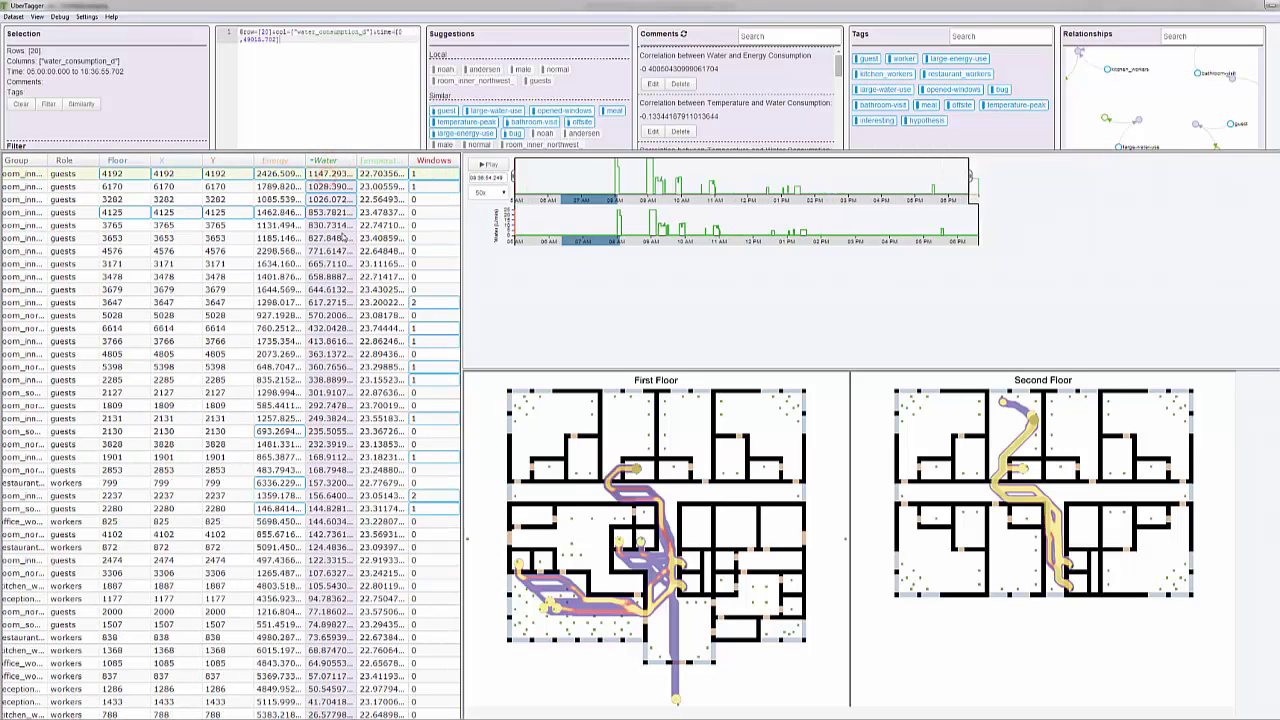
{"action": "left_click", "coordinate": [330, 316], "text": "shift"}
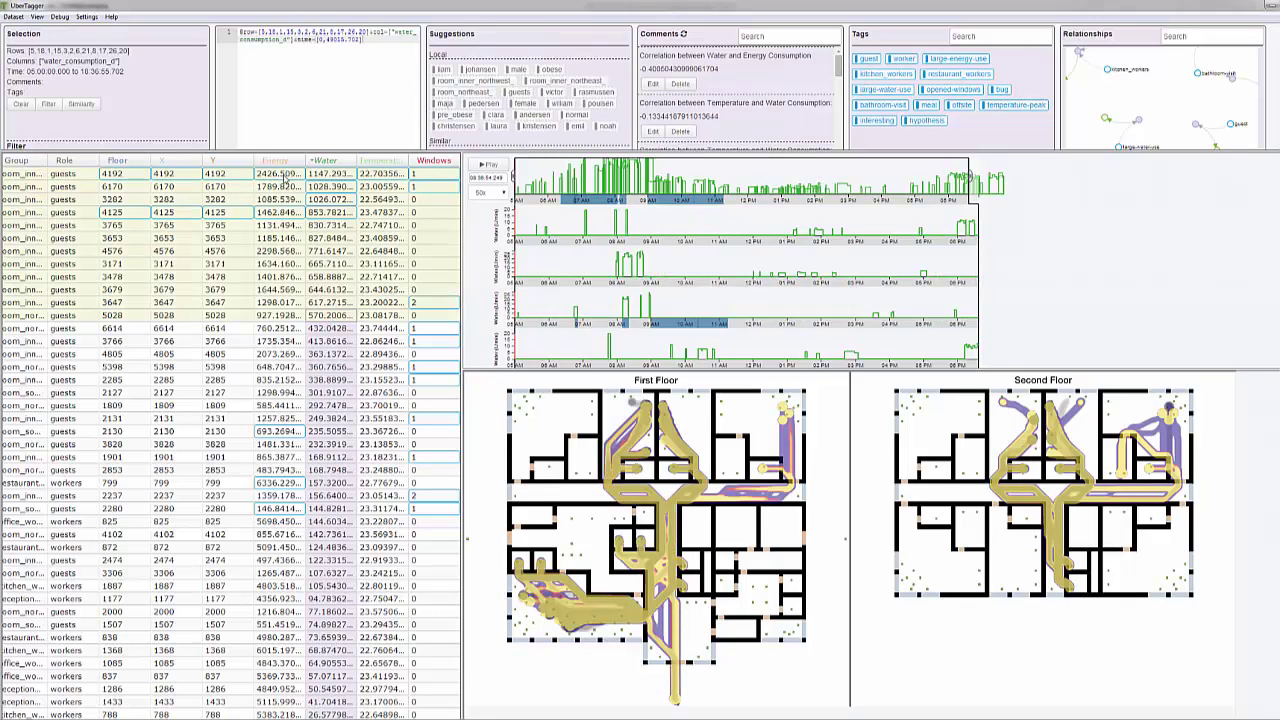
Show the selected guests' energy consumption, and reduce the selection to the highest water user's energy and water values together
{"action": "left_click", "coordinate": [285, 178]}
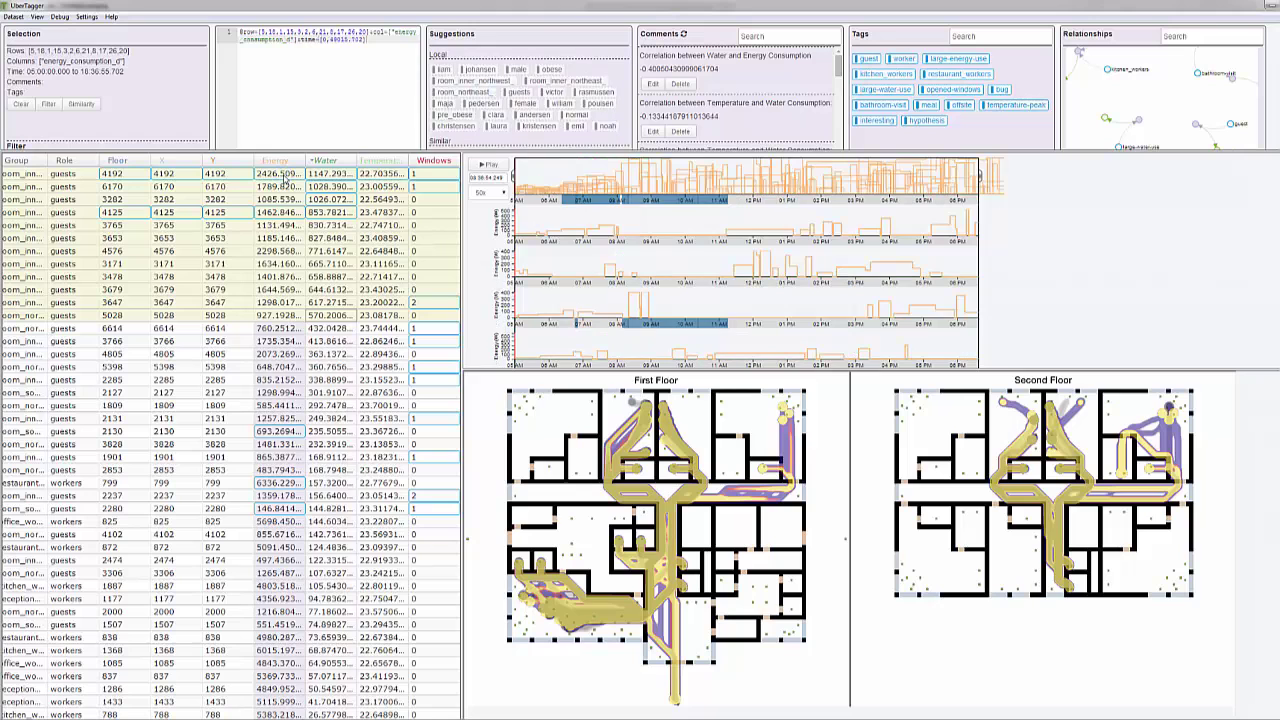
{"action": "left_click", "coordinate": [285, 178]}
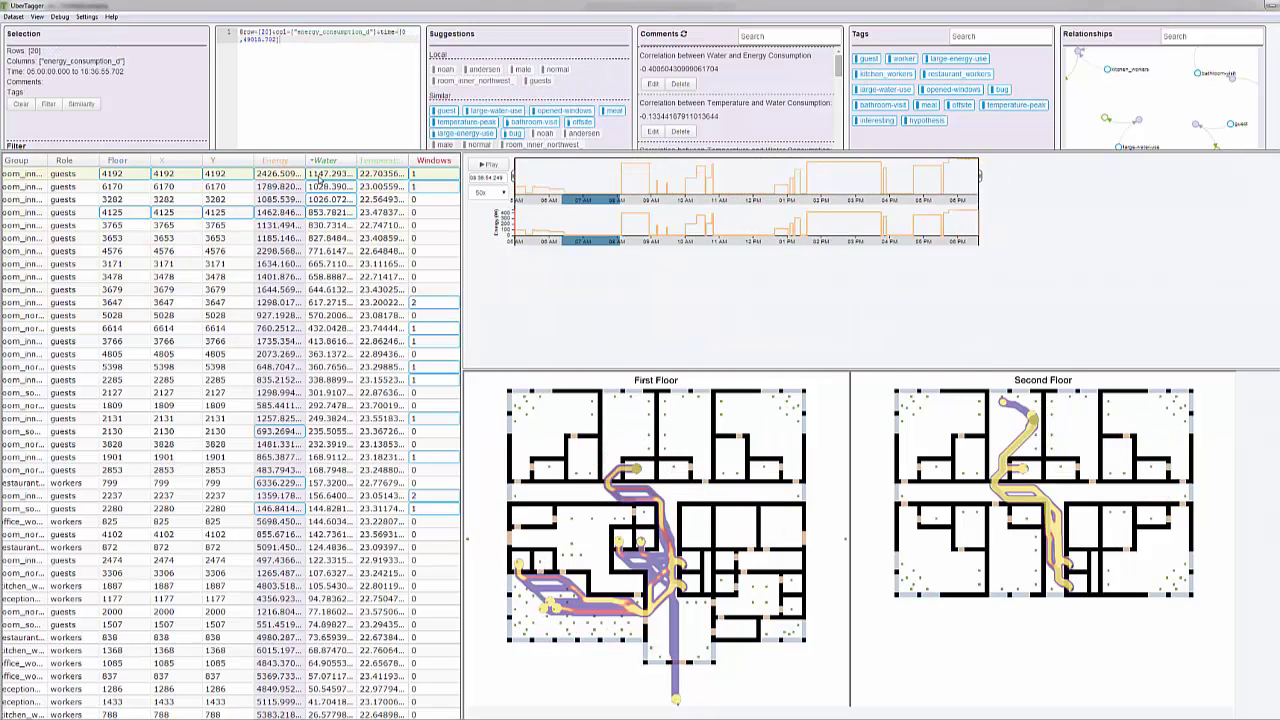
{"action": "left_click", "coordinate": [318, 178], "text": "ctrl"}
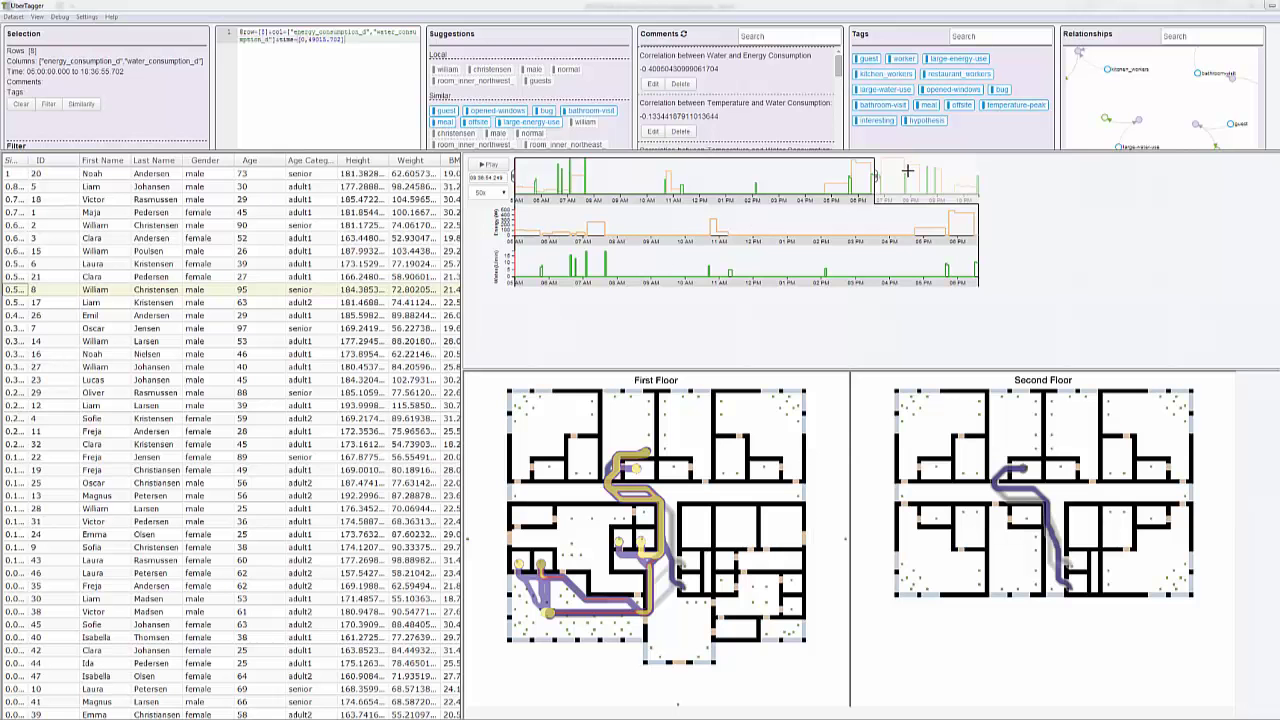
Examine the late-afternoon time range from about 3:30 PM, and move the time window to about 07:28 to 09:52
{"action": "mouse_move", "coordinate": [876, 175]}
{"action": "left_mouse_down"}
{"action": "mouse_move", "coordinate": [595, 178]}
{"action": "mouse_move", "coordinate": [840, 173]}
{"action": "left_mouse_up"}
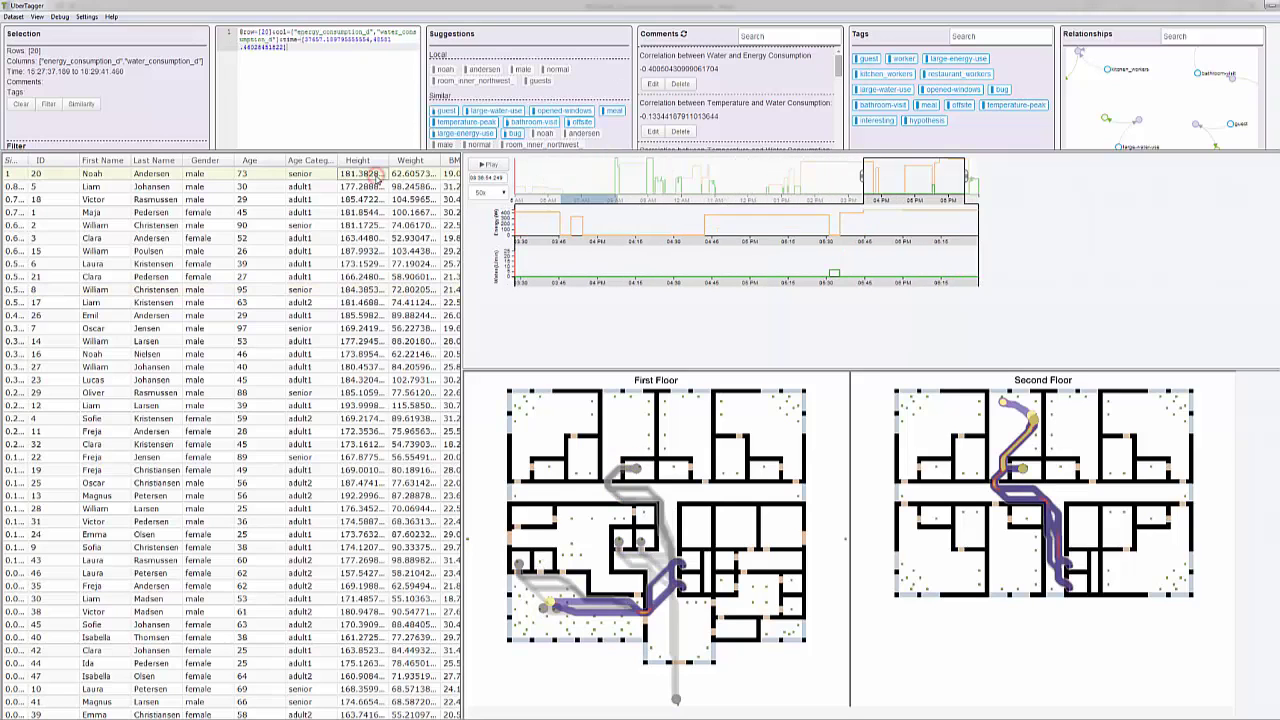
{"action": "left_click_drag", "start_coordinate": [880, 181], "coordinate": [651, 185]}
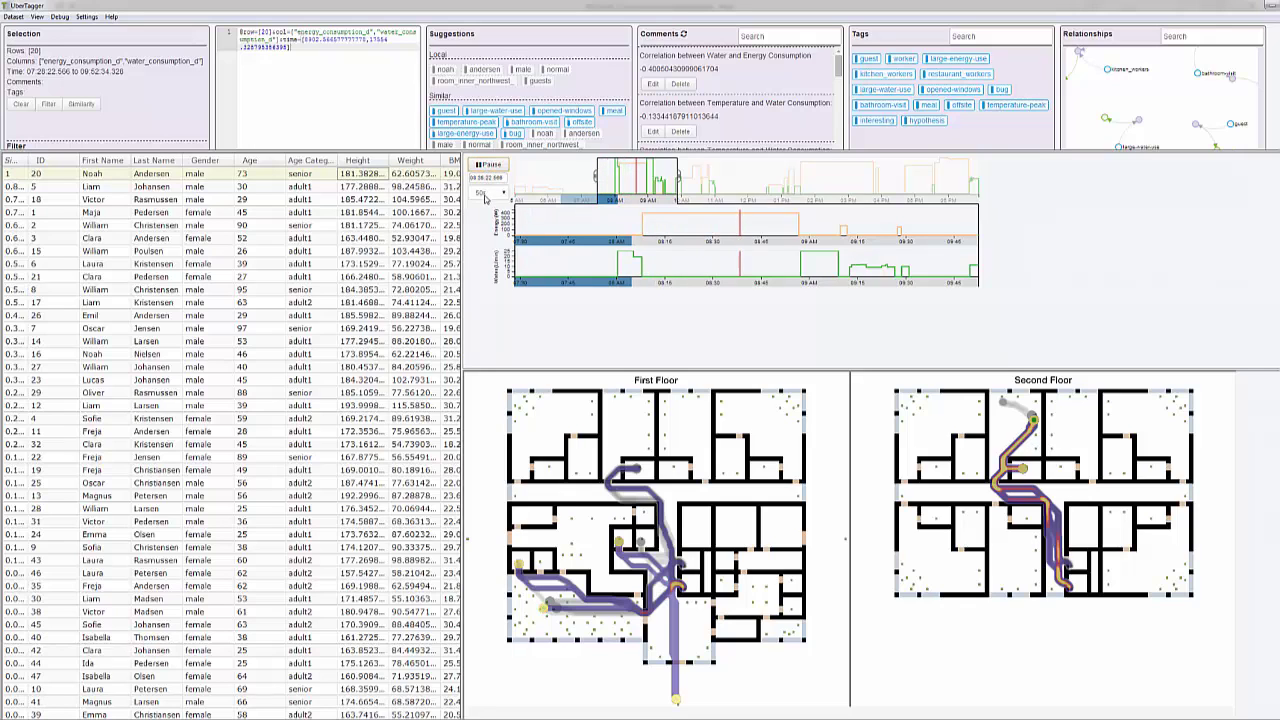
Raise the movement playback speed to 100x and to 200x, and extend the selection to the first five people listed
{"action": "left_click", "coordinate": [485, 192]}
{"action": "left_click", "coordinate": [492, 251]}
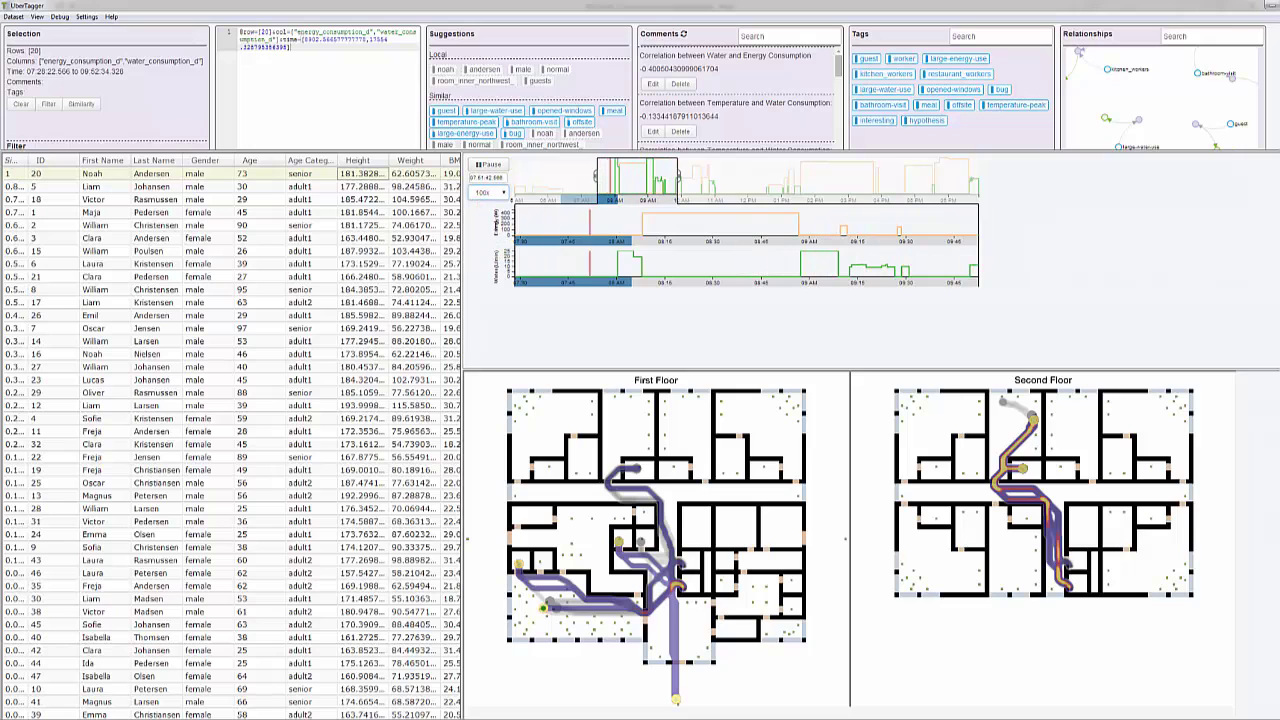
{"action": "left_click", "coordinate": [488, 192]}
{"action": "left_click", "coordinate": [485, 261]}
{"action": "left_click", "coordinate": [372, 224], "text": "shift"}
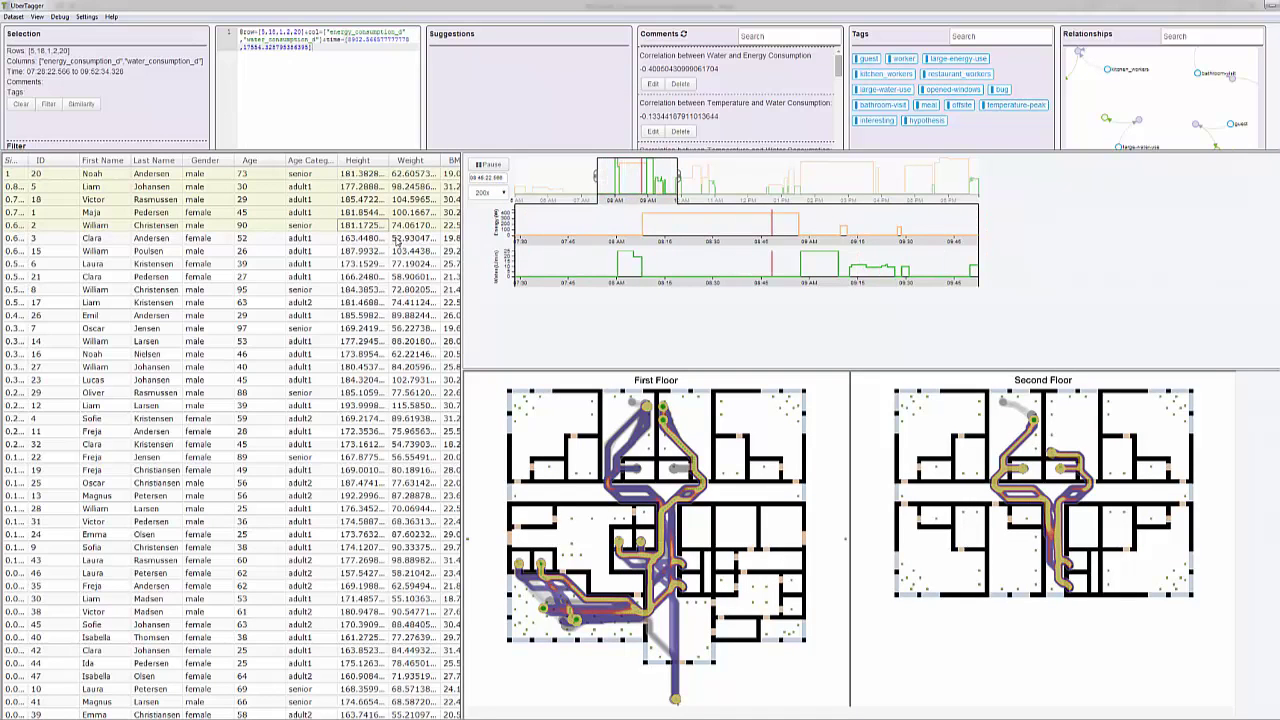
Set the movement playback speed to 50x
{"action": "left_click", "coordinate": [488, 192]}
{"action": "left_click", "coordinate": [481, 244]}
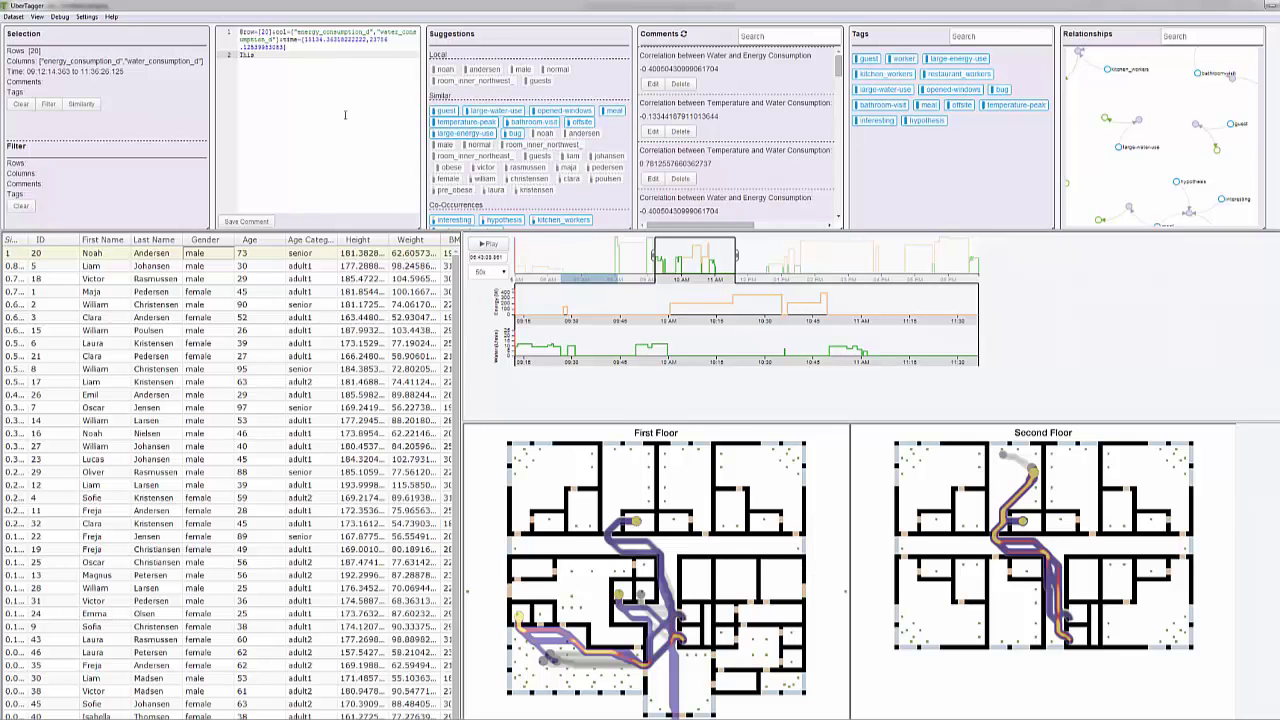
Write the comment "This is kind of #interesting period of time, maybe we need to figure out what is going on."
{"action": "type", "text": "of"}
{"action": "left_click", "coordinate": [464, 230]}
{"action": "type", "text": "period of time, maybe"}
{"action": "key", "text": "BackSpace"}
{"action": "key", "text": "BackSpace"}
{"action": "key", "text": "BackSpace"}
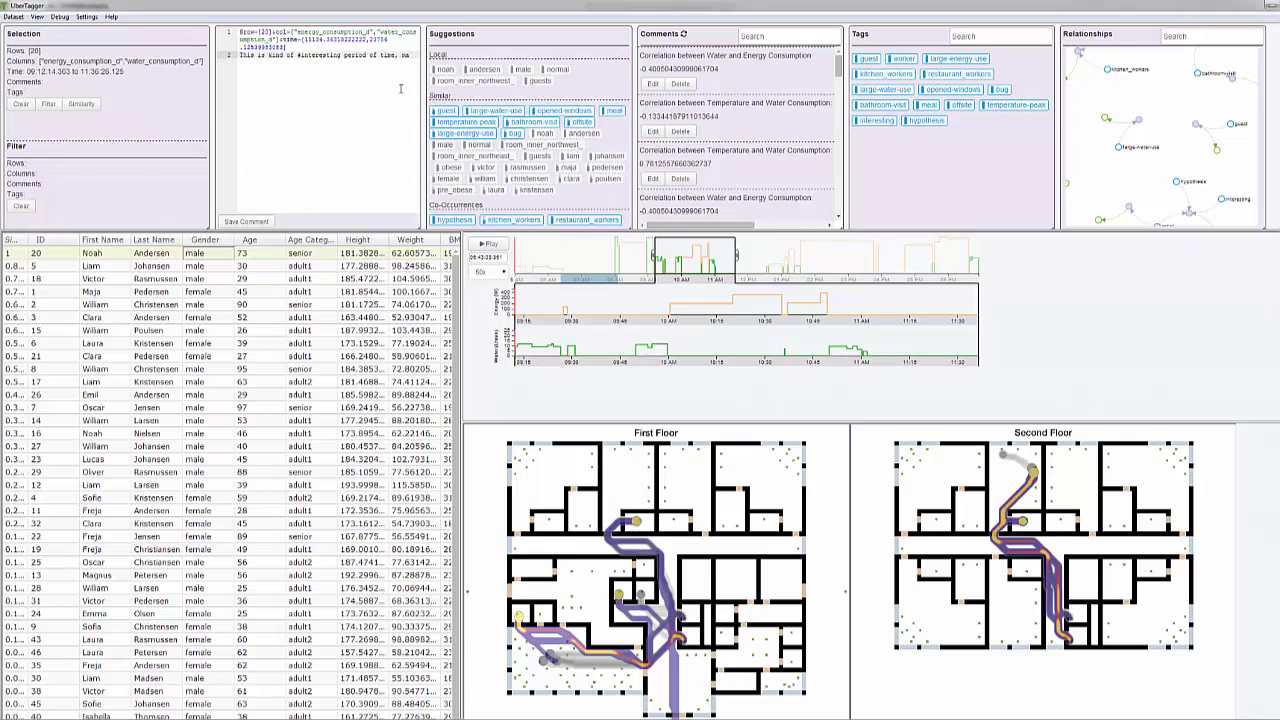
{"action": "type", "text": "ybe we seed to figure out"}
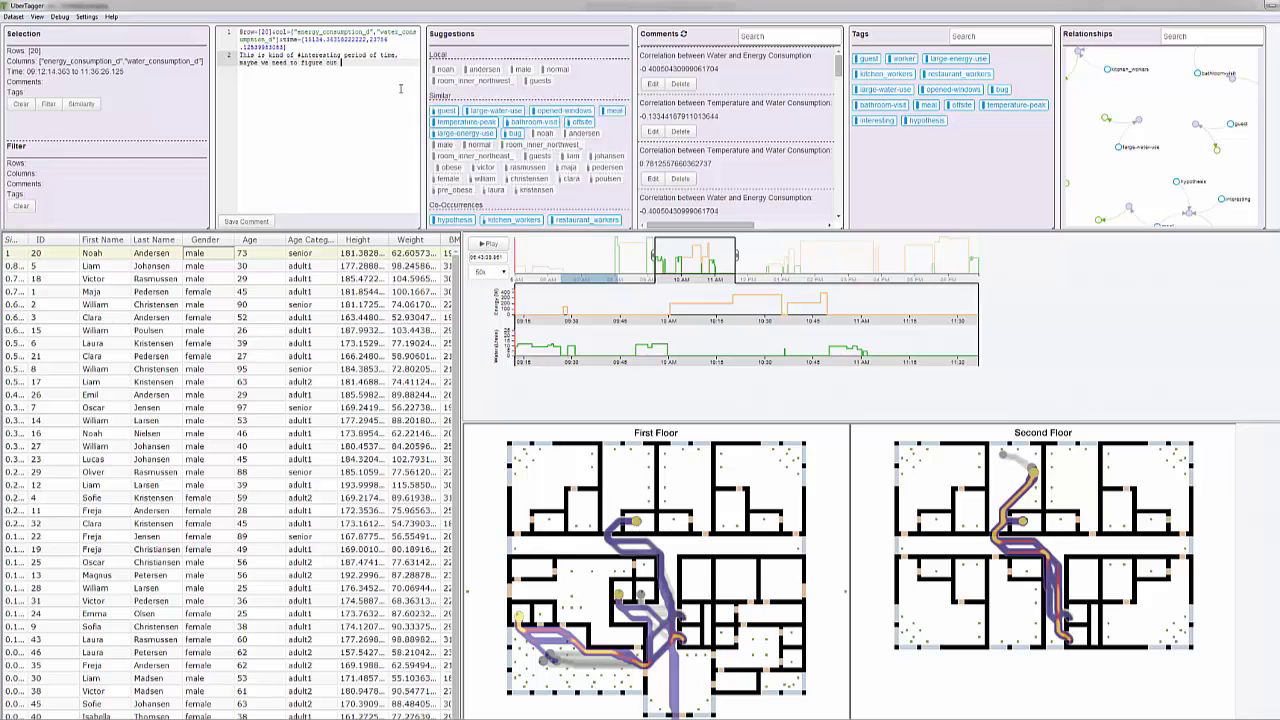
{"action": "type", "text": " what is going on."}
Add the suggested large-energy-use tag to the comment and save it
{"action": "mouse_move", "coordinate": [507, 118]}
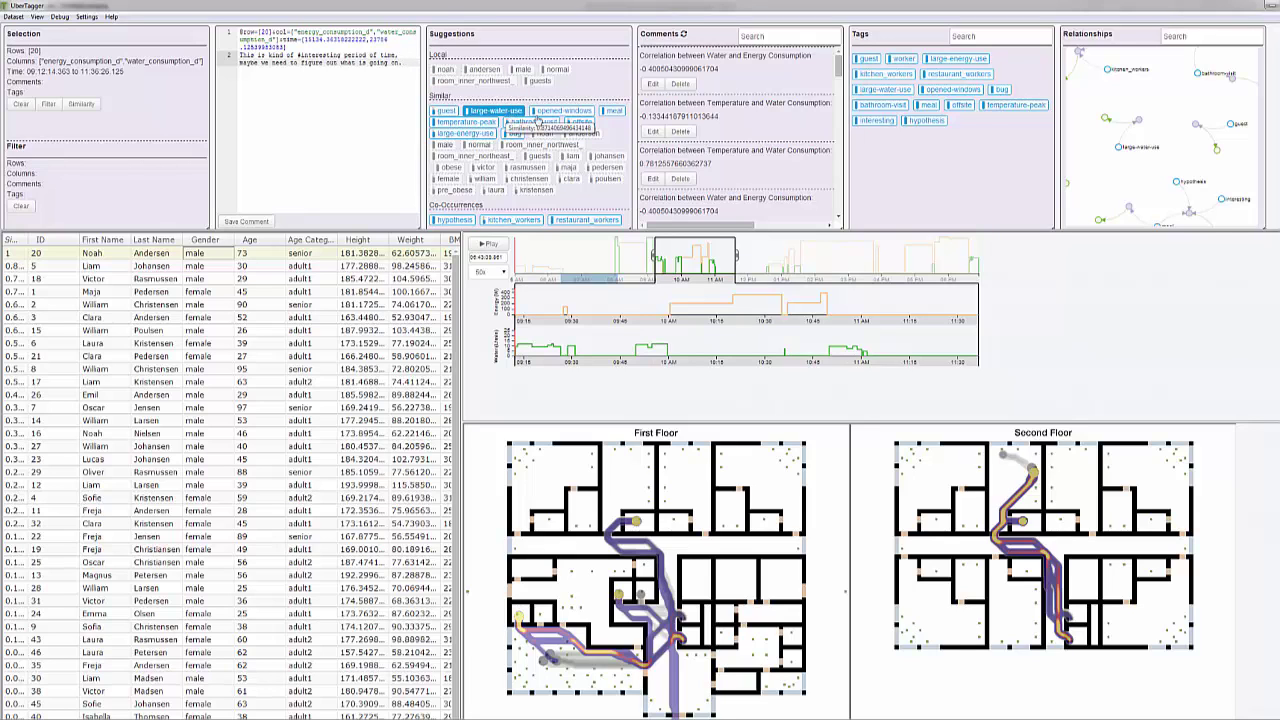
{"action": "left_click", "coordinate": [465, 136]}
{"action": "left_click", "coordinate": [257, 221]}
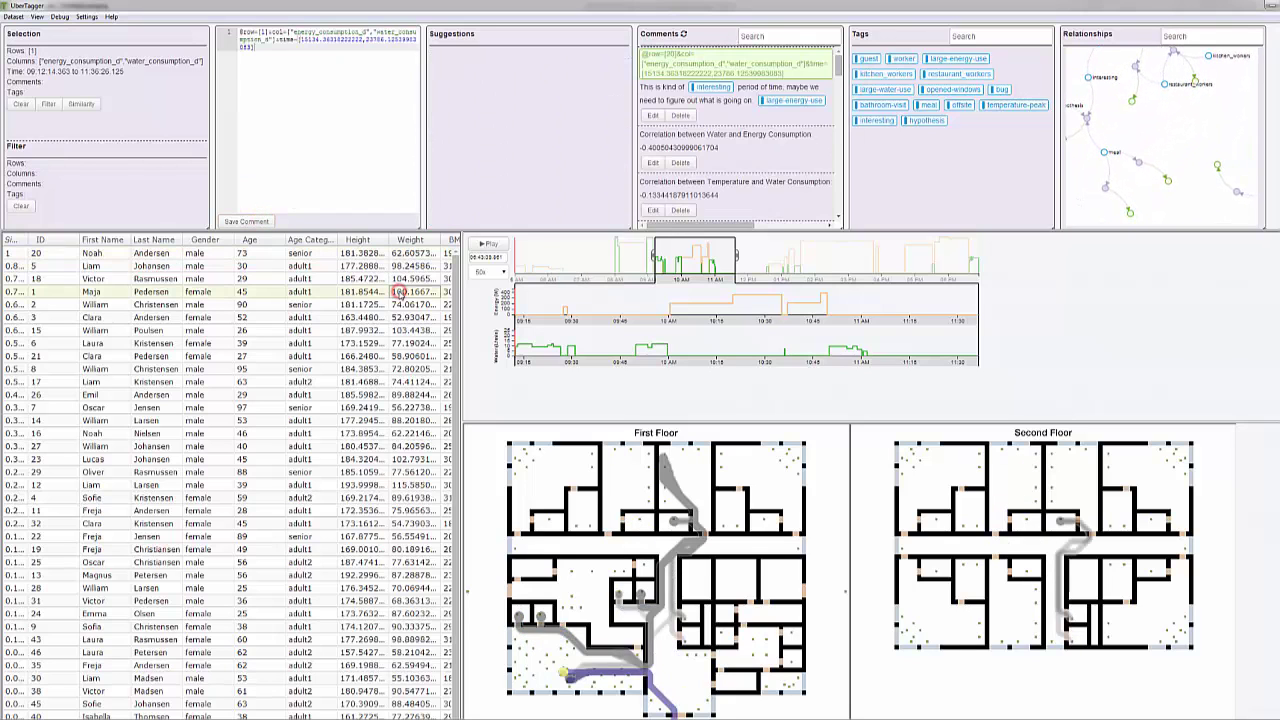
Select the energy and water data of the person with ID 8 and move the time window to about 16:53 to 19:15
{"action": "left_click", "coordinate": [343, 369]}
{"action": "left_click_drag", "start_coordinate": [651, 256], "coordinate": [872, 256]}
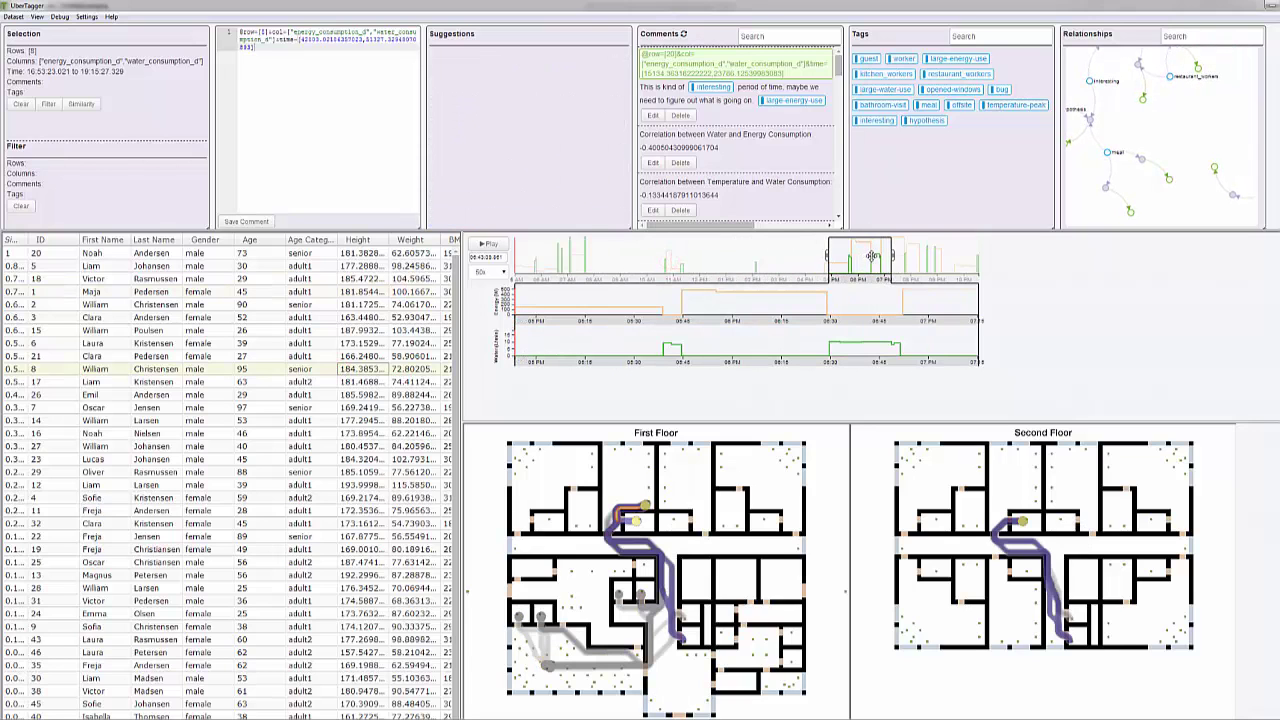
Restore the data selection and time range linked to the comment about the interesting period
{"action": "left_click", "coordinate": [756, 63]}
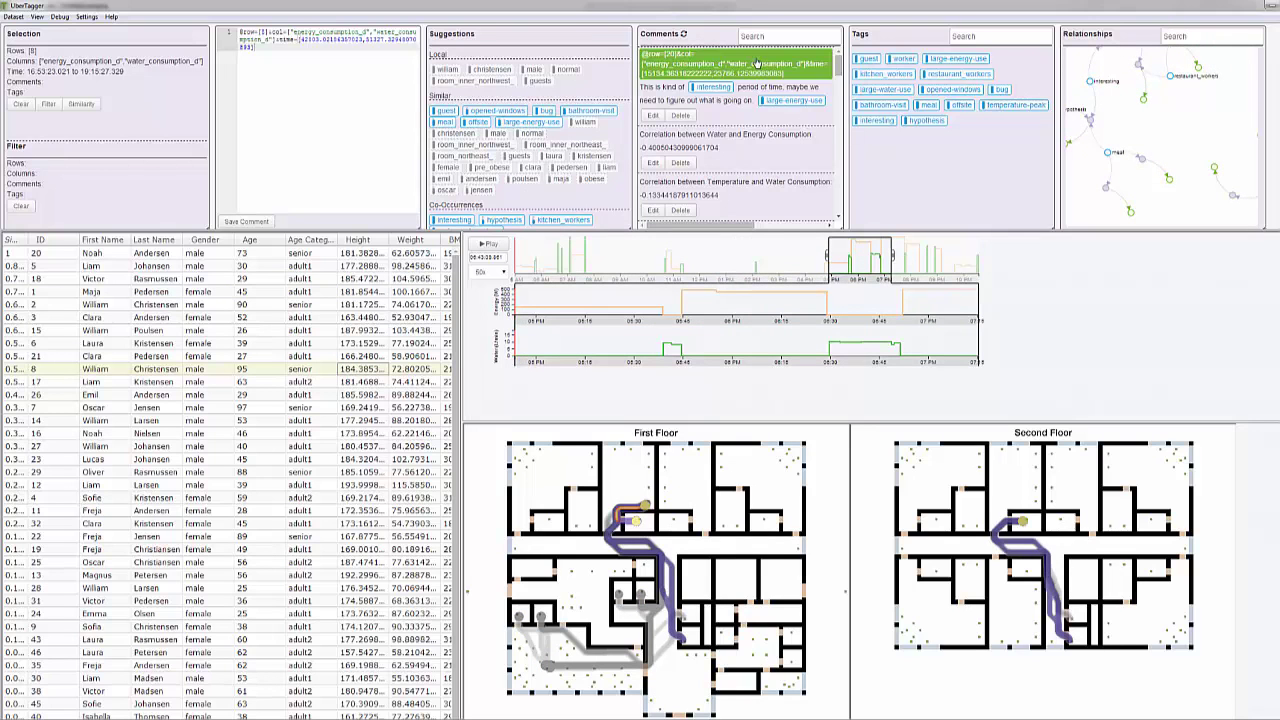
{"action": "right_click", "coordinate": [756, 63]}
{"action": "left_click", "coordinate": [780, 65]}
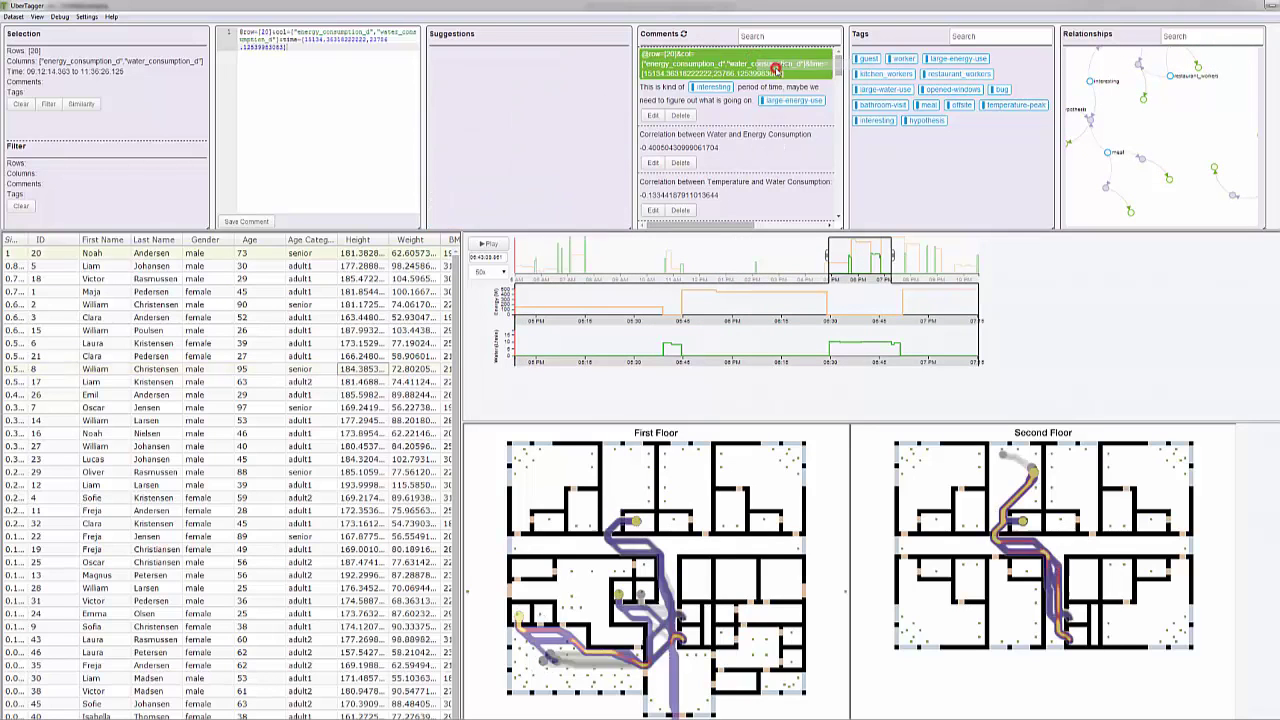